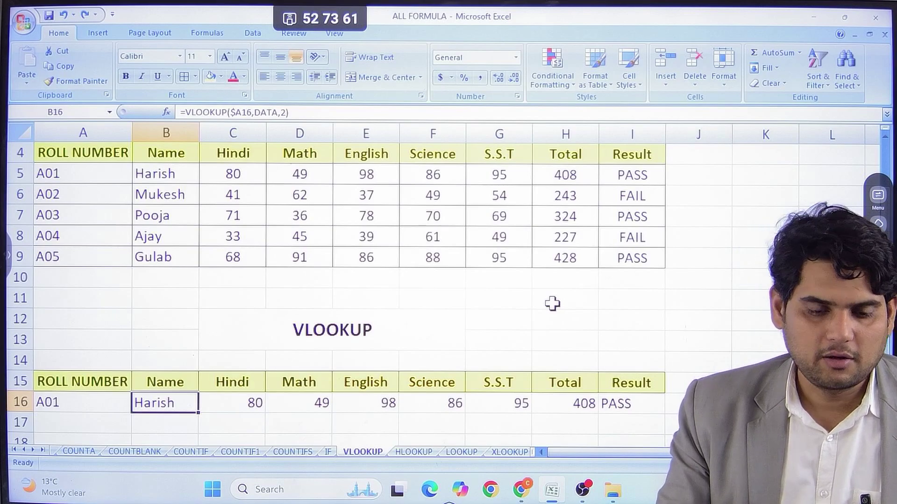
Change the lookup roll number in A16 to A04 and select the matching record row in the source table.
drag(78, 154, 658, 252)
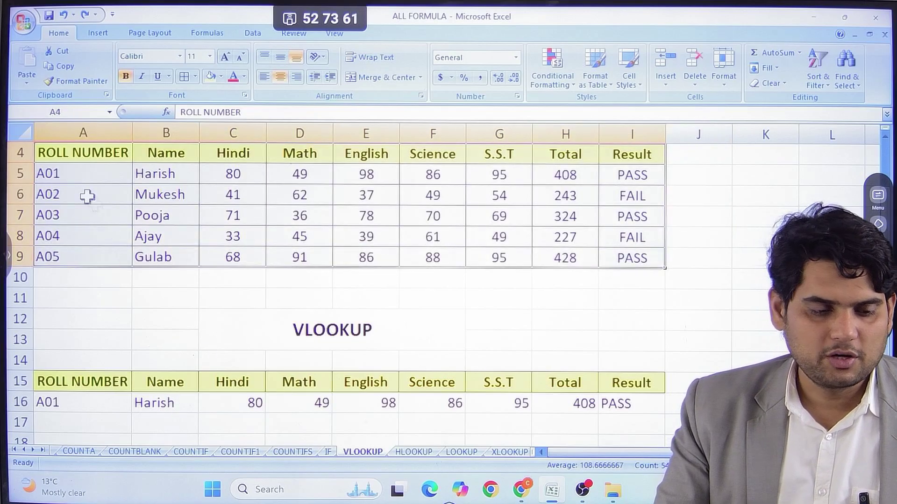
click(92, 400)
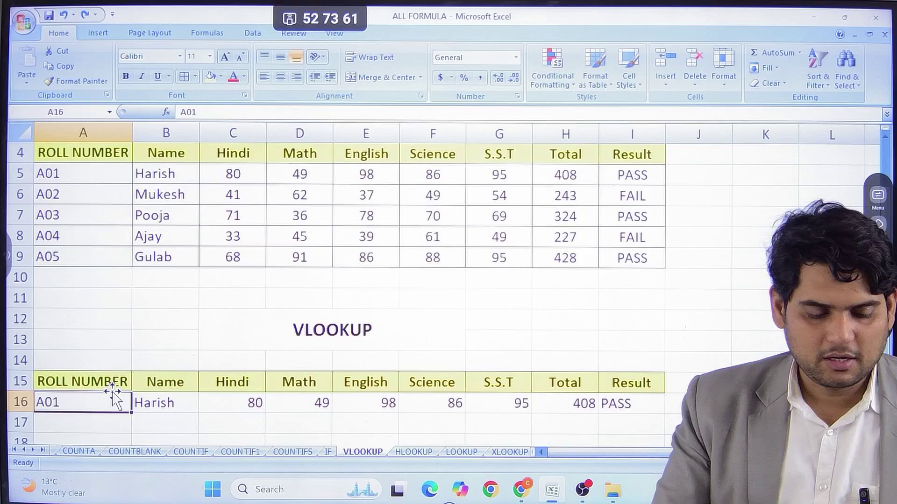
text(A03)
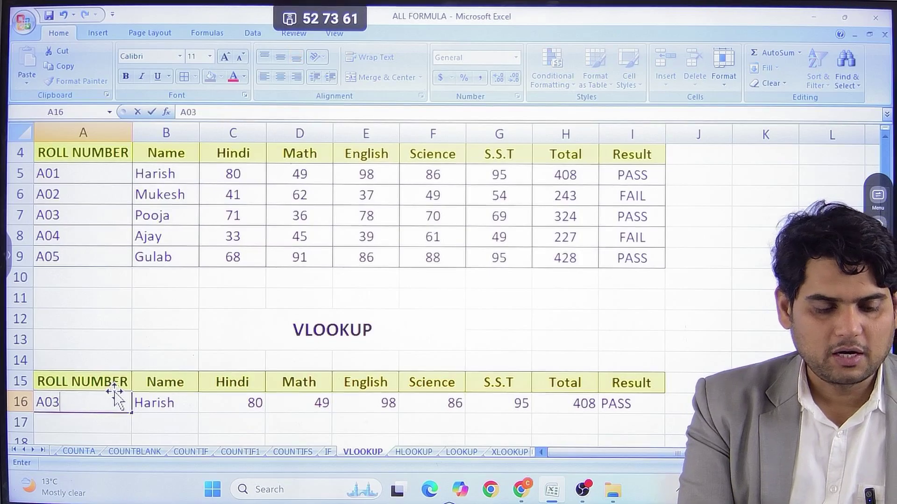
key(BackSpace)
text(4)
key(Return)
drag(64, 237, 659, 231)
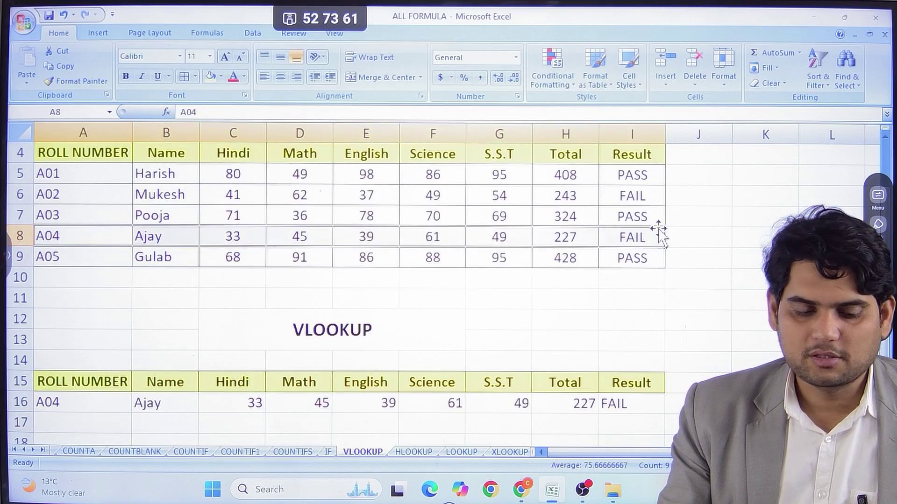
Change the lookup roll number in A16 to A02.
click(66, 405)
double_click(66, 403)
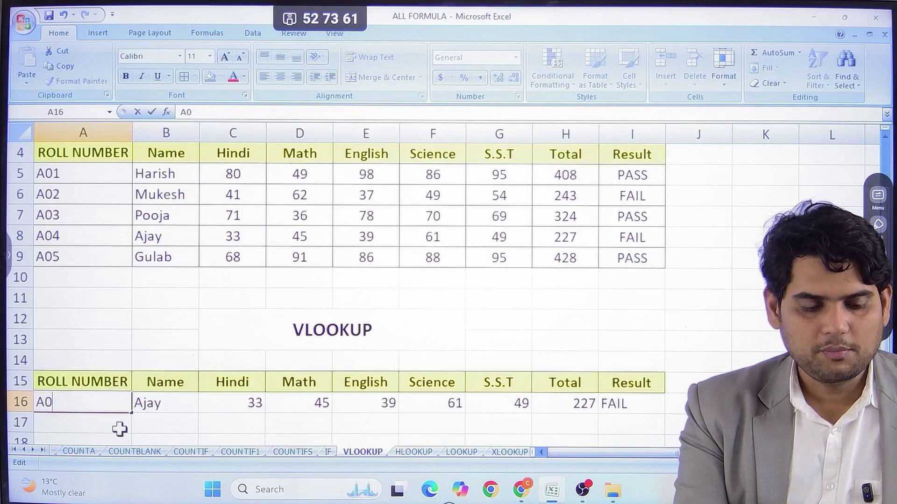
text(2)
key(Return)
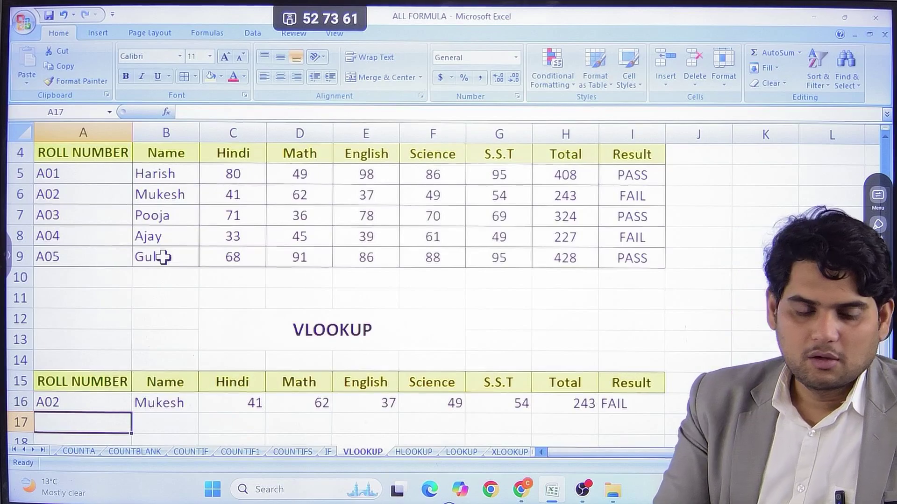
click(91, 396)
double_click(92, 396)
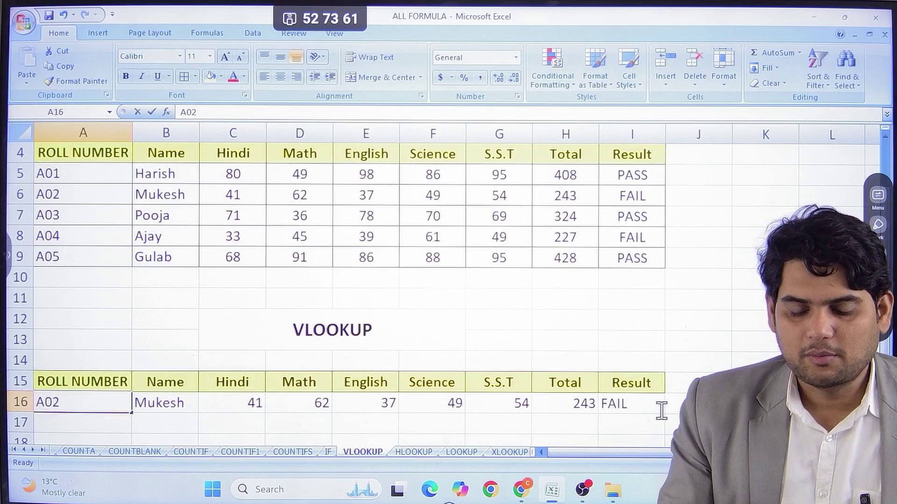
key(Escape)
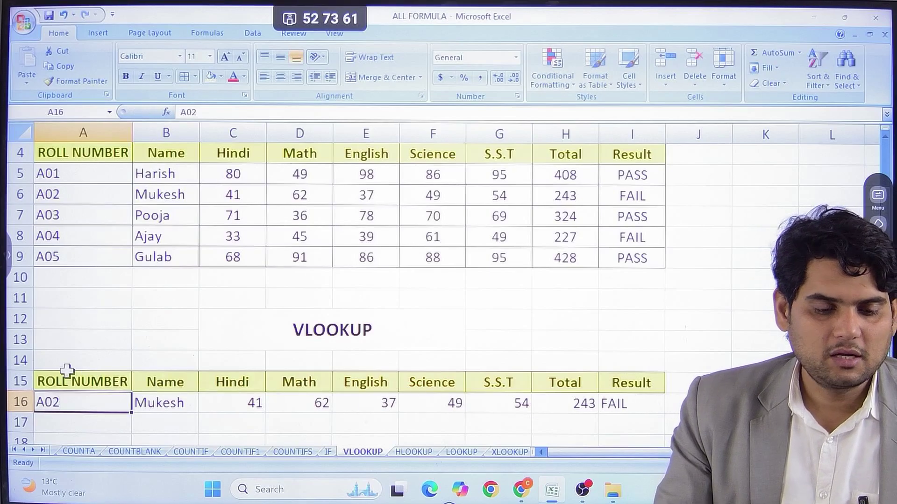
Clear the contents of the old lookup table in A14:I16, keeping its formatting.
click(84, 362)
drag(84, 363, 641, 404)
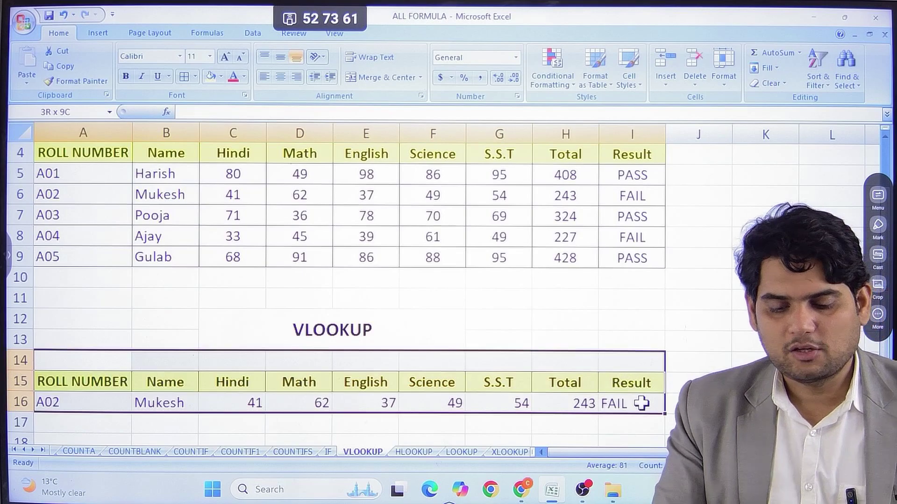
key(Delete)
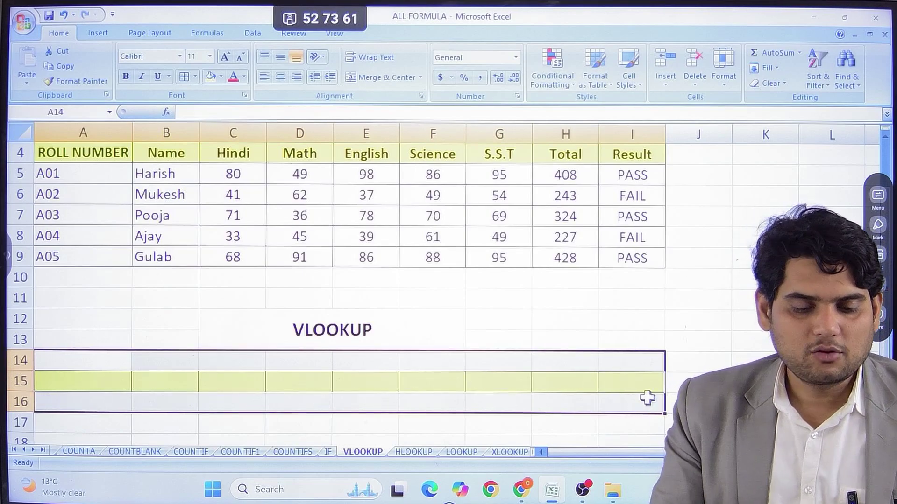
click(650, 401)
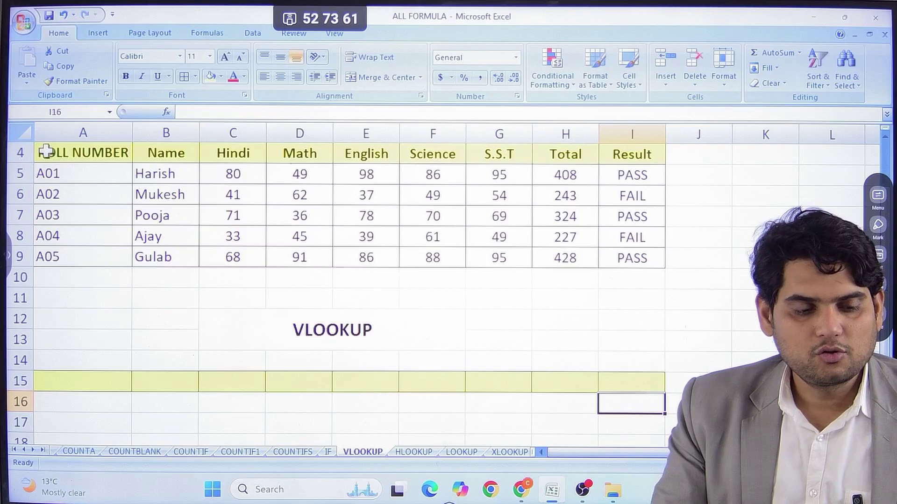
Copy the header row A4:I4 of the source table into row 15, starting at A15.
drag(49, 153, 640, 159)
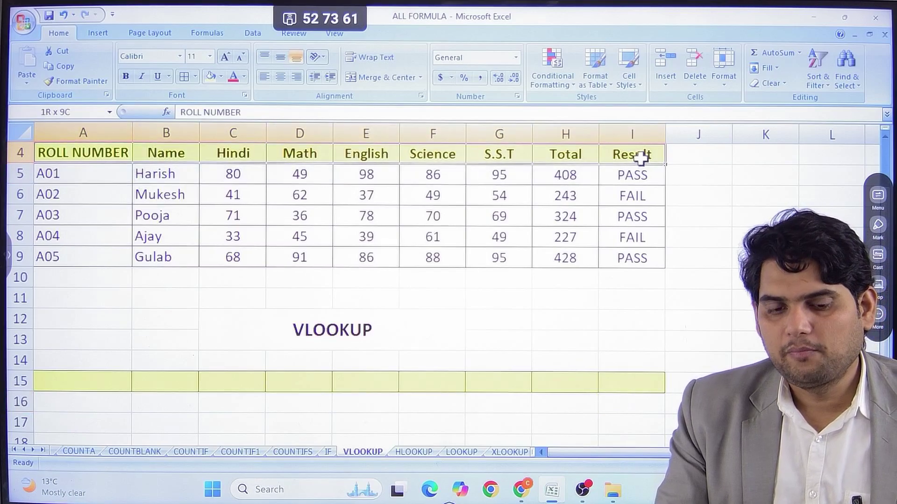
key(ctrl+c)
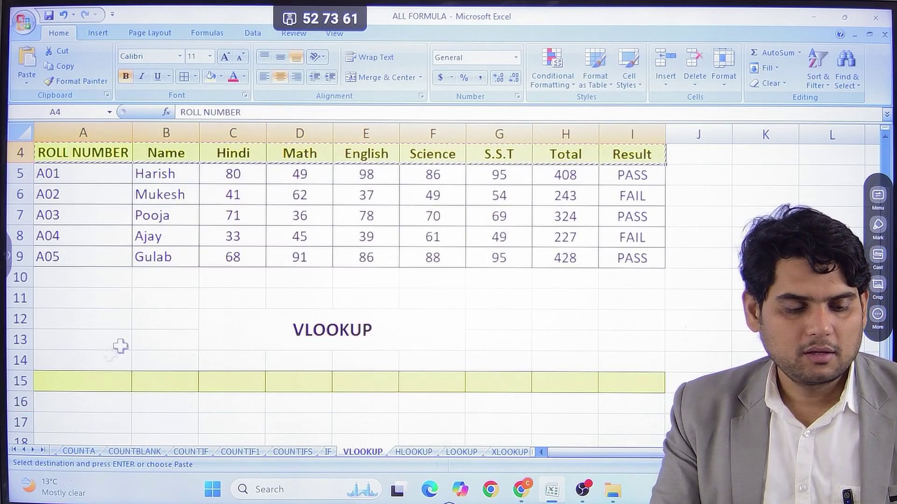
click(85, 375)
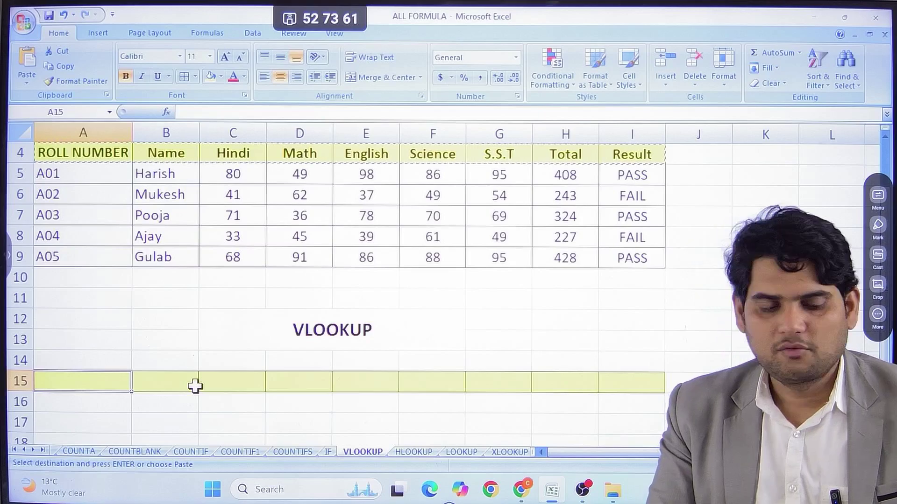
key(ctrl+v)
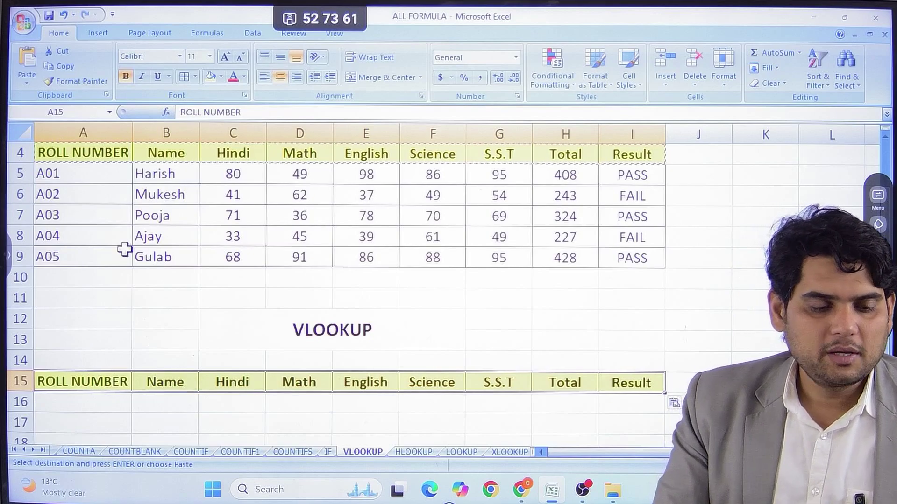
Name the student records range A5:I9 DATA and reselect the range to check its name.
drag(50, 174, 628, 258)
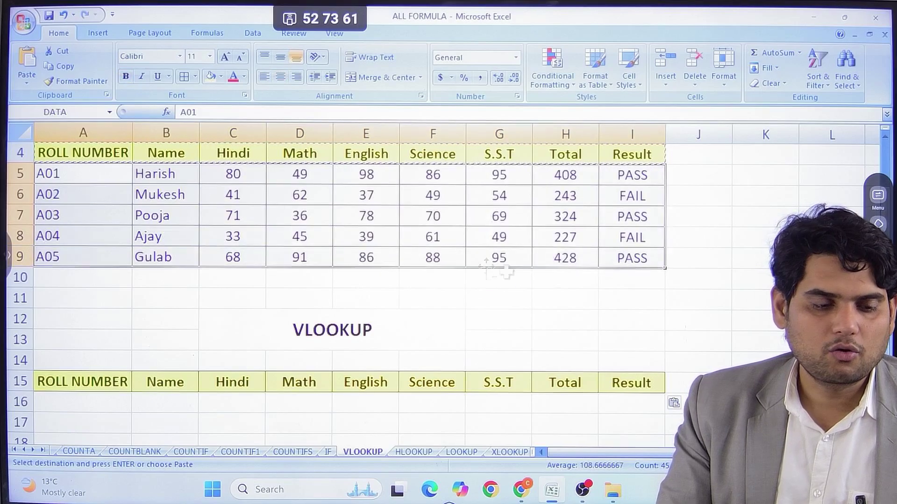
click(96, 112)
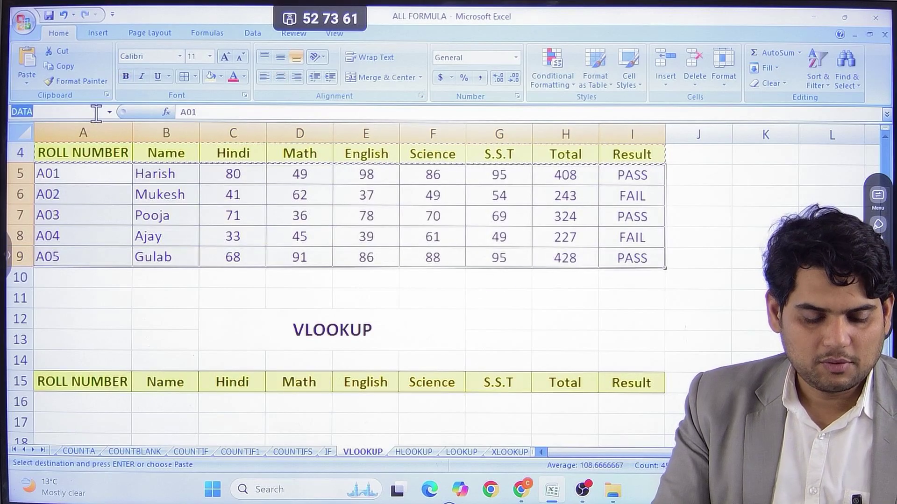
text(DATA)
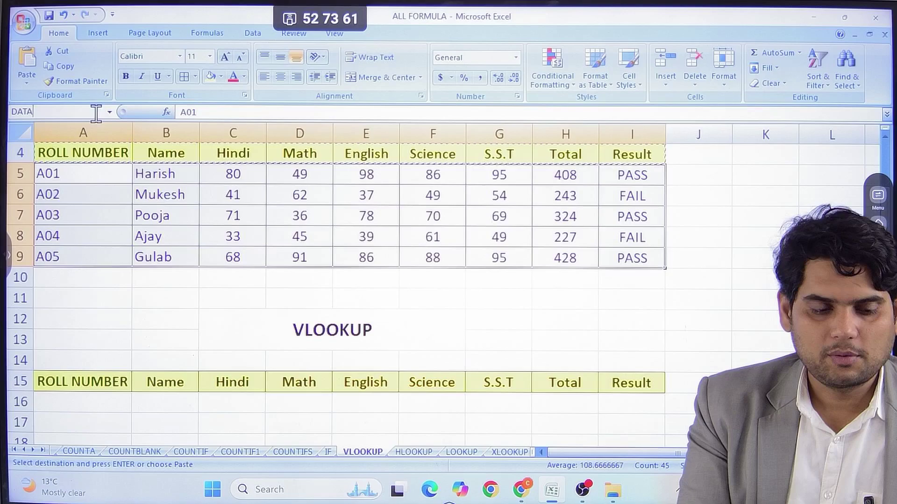
key(Return)
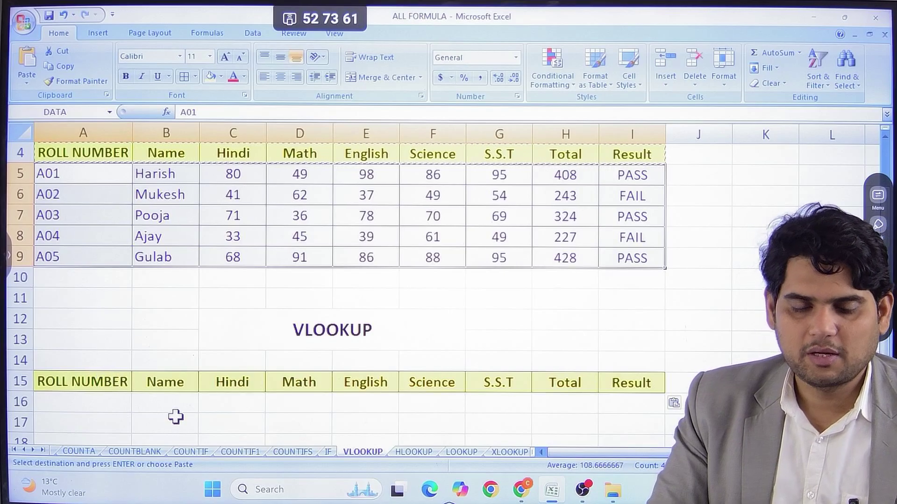
click(65, 174)
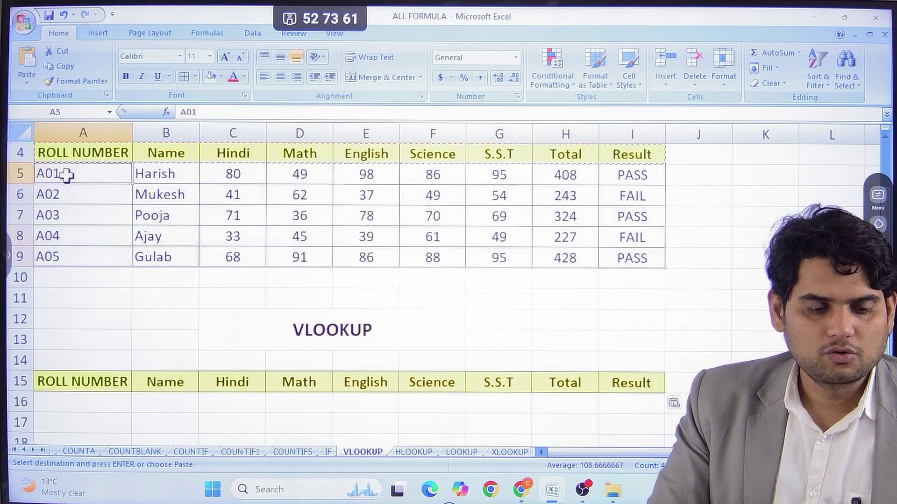
drag(64, 173, 623, 256)
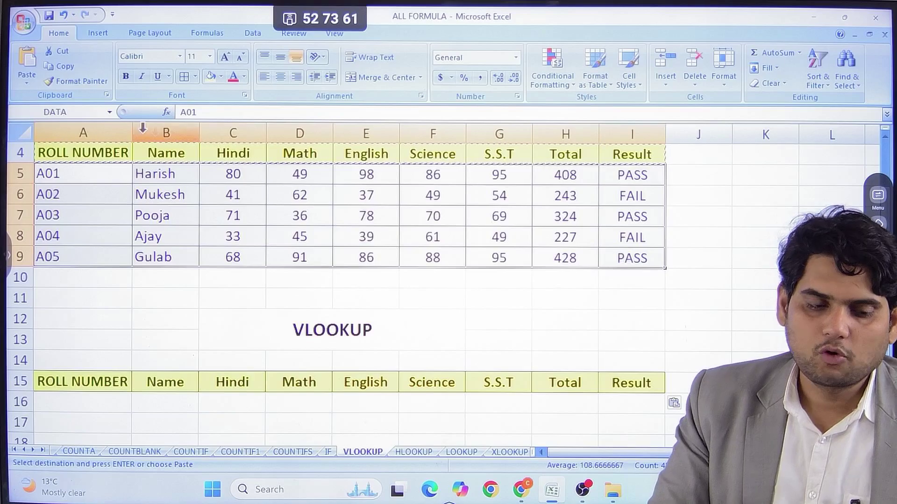
click(75, 111)
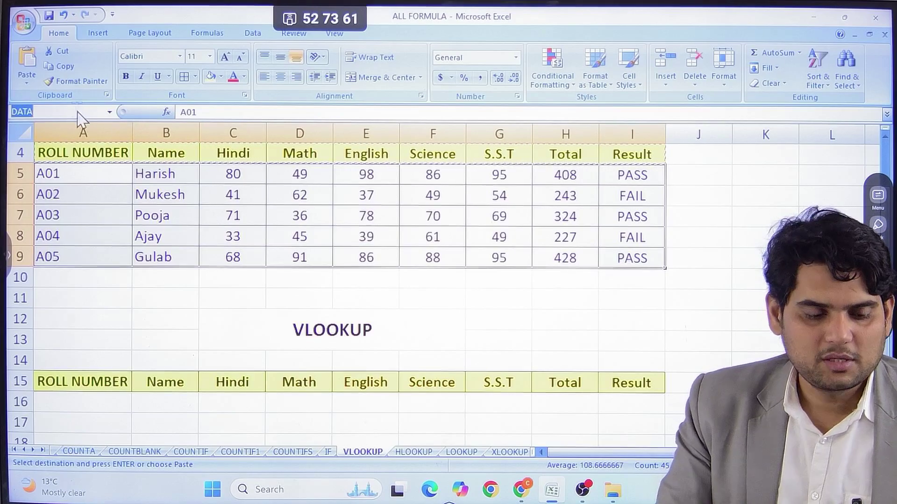
click(77, 112)
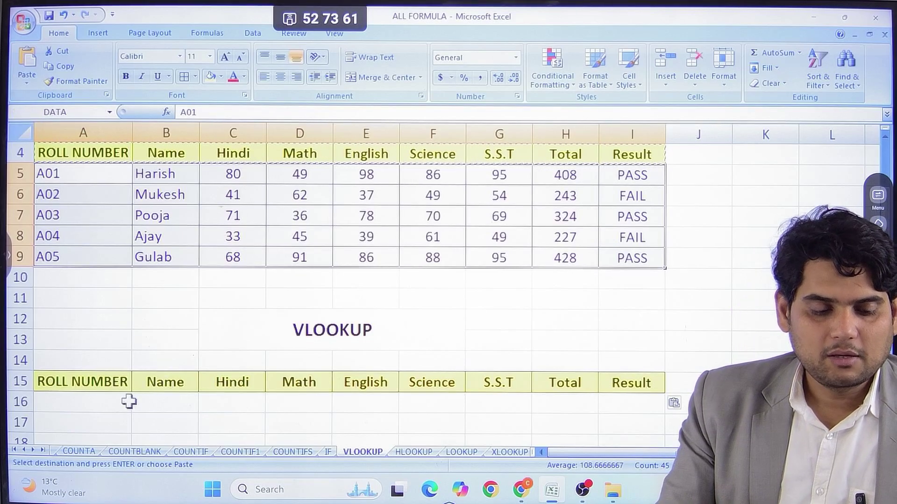
click(67, 390)
click(159, 381)
click(233, 380)
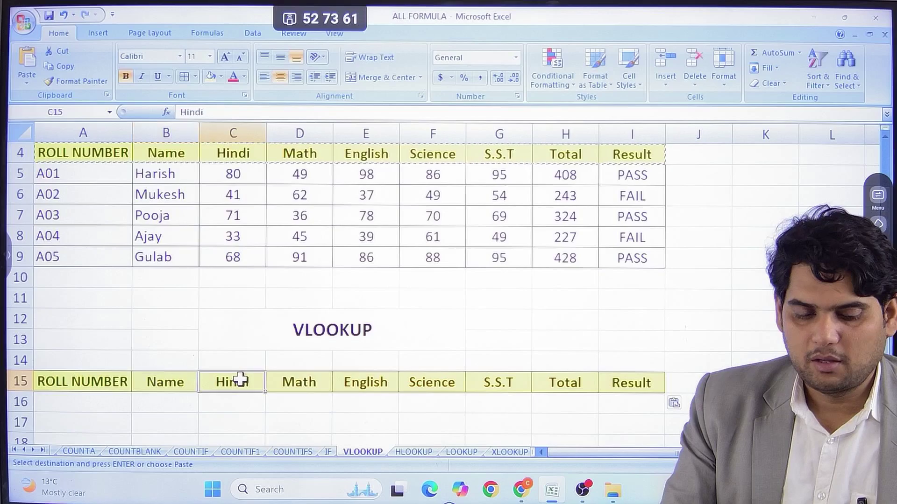
click(297, 381)
Enter the formula =VLOOKUP(A16,DATA,2) in B16 under the Name heading to look up the student's name by roll number.
click(165, 400)
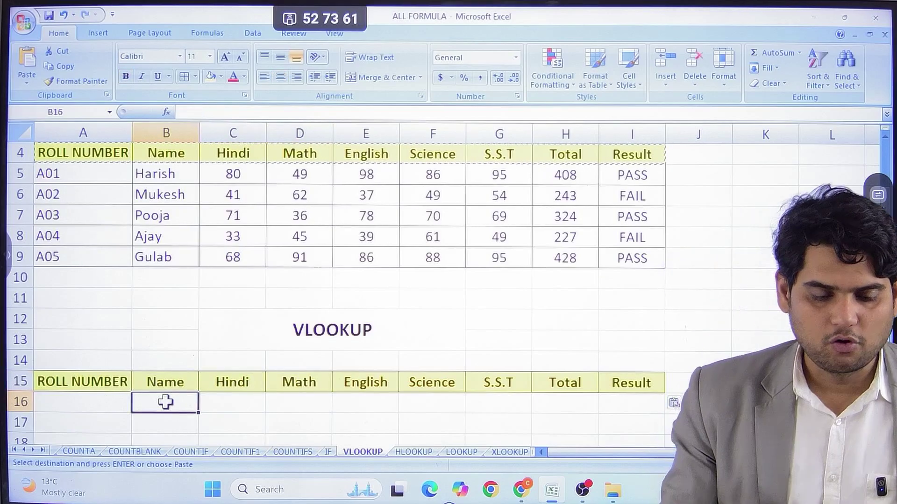
click(124, 402)
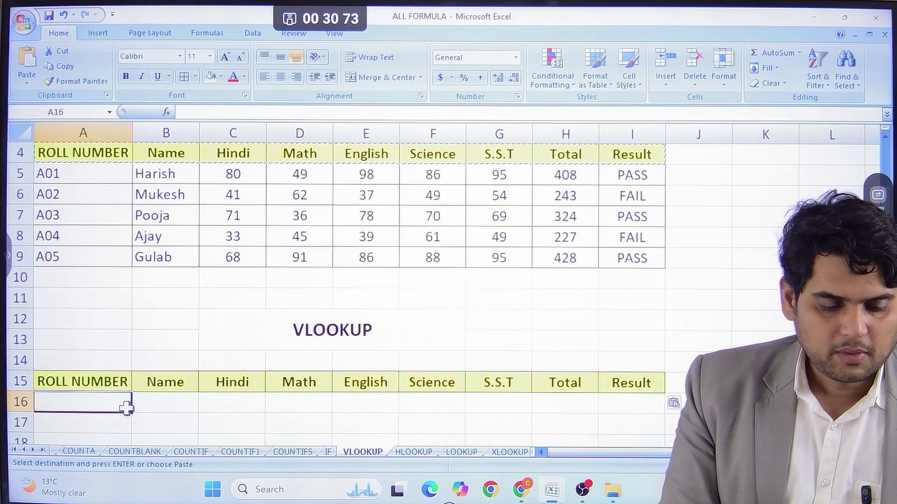
key(Right)
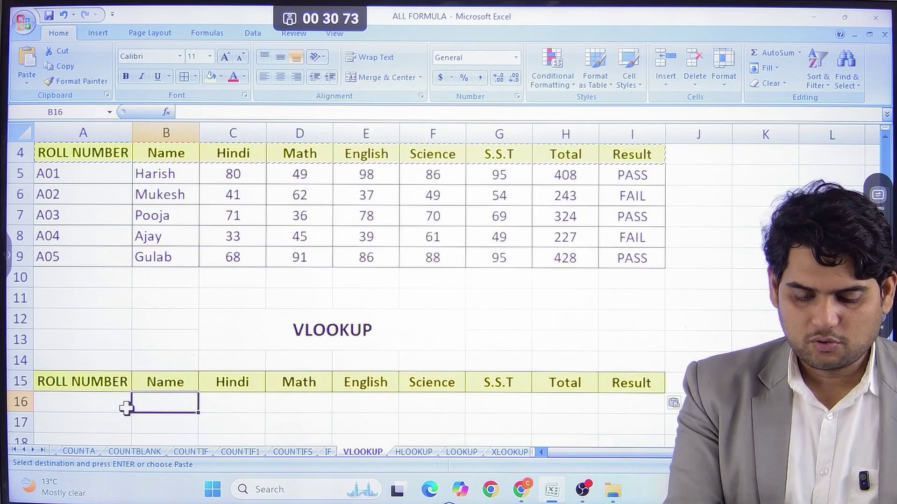
text(=VLOOKU)
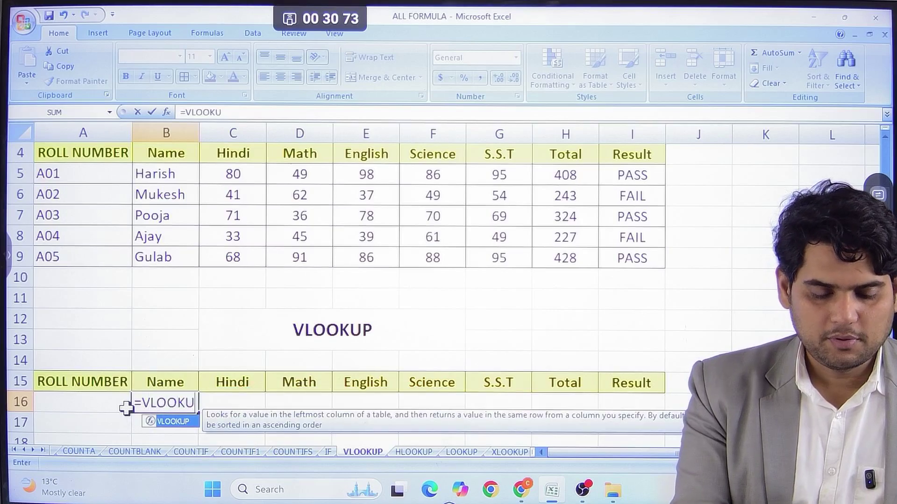
text(P)
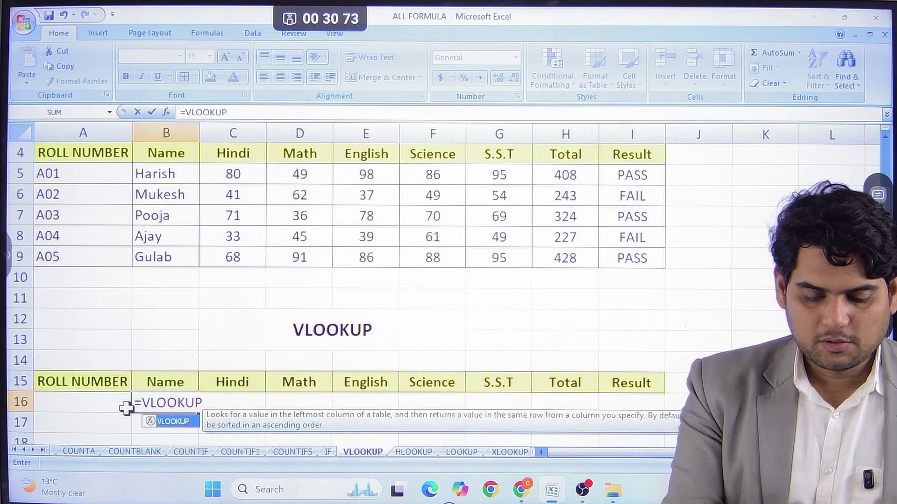
text(()
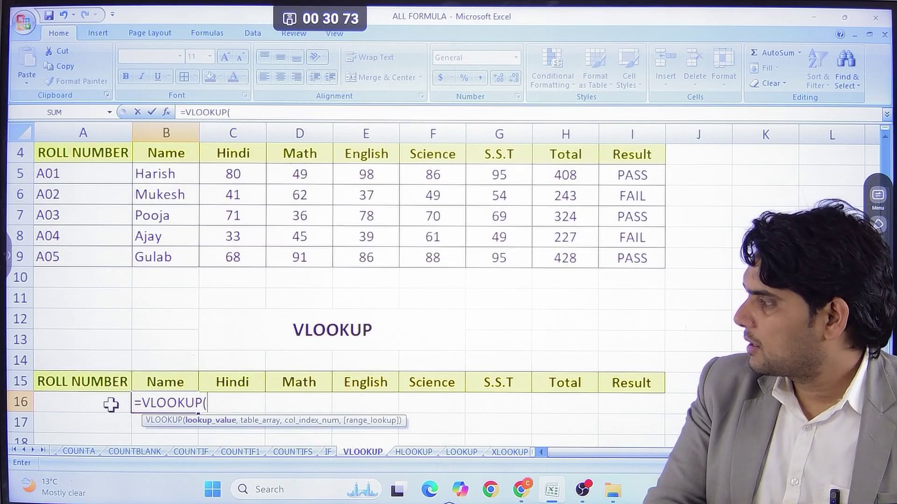
click(111, 404)
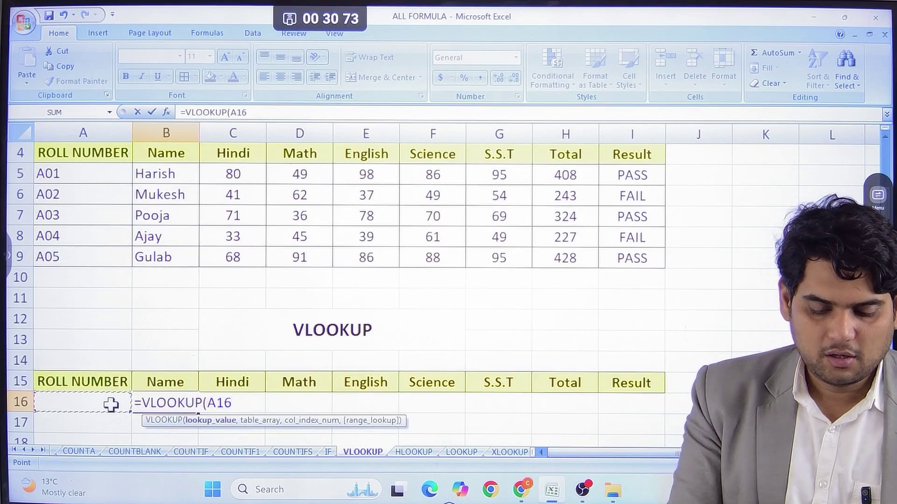
text(,)
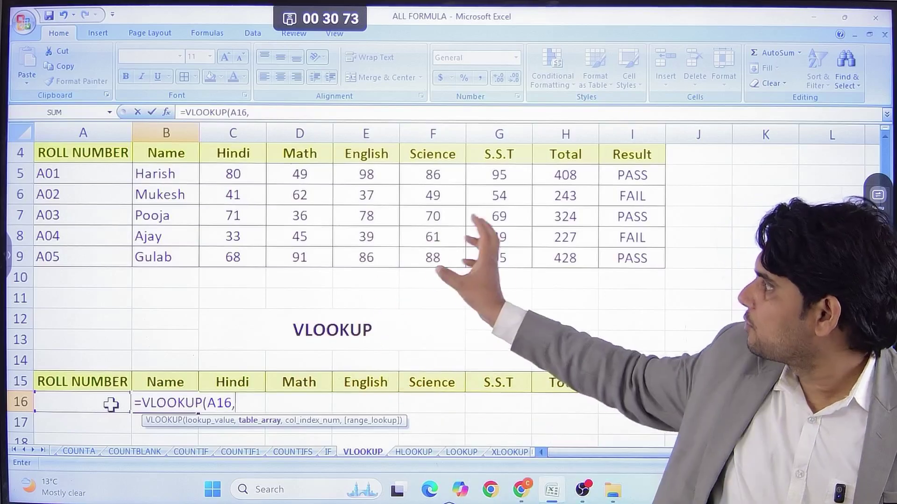
text(D)
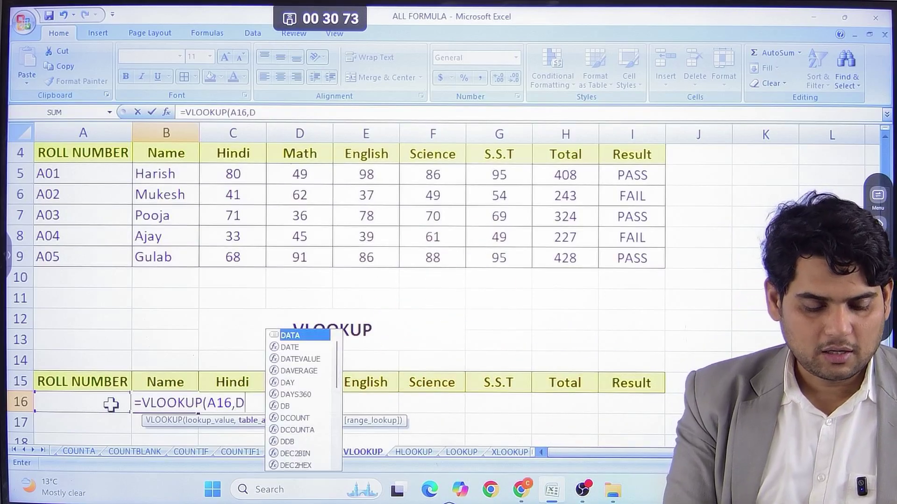
text(ATA,2)
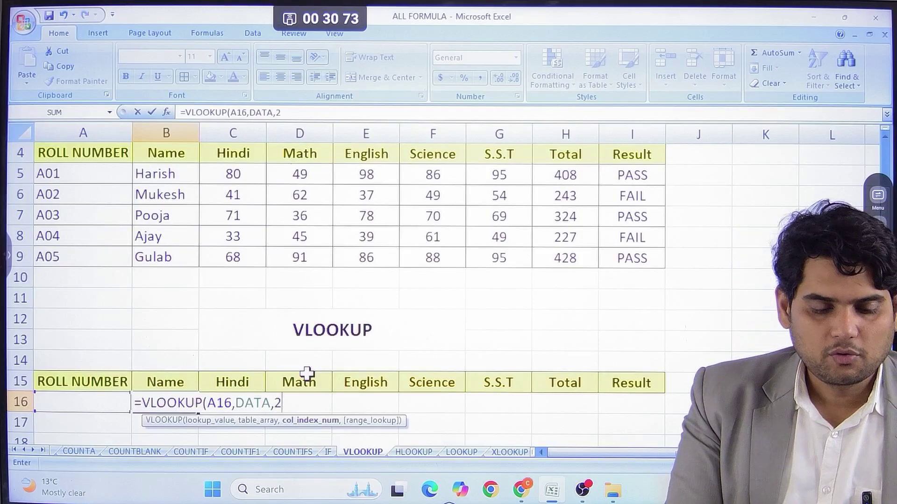
key(Return)
click(183, 405)
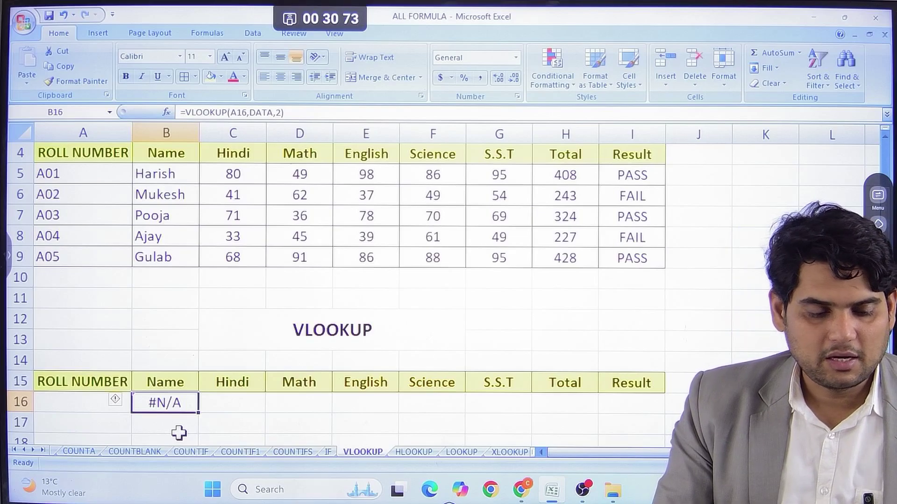
Enter roll number A02 in A16 to test the name lookup in B16.
click(83, 405)
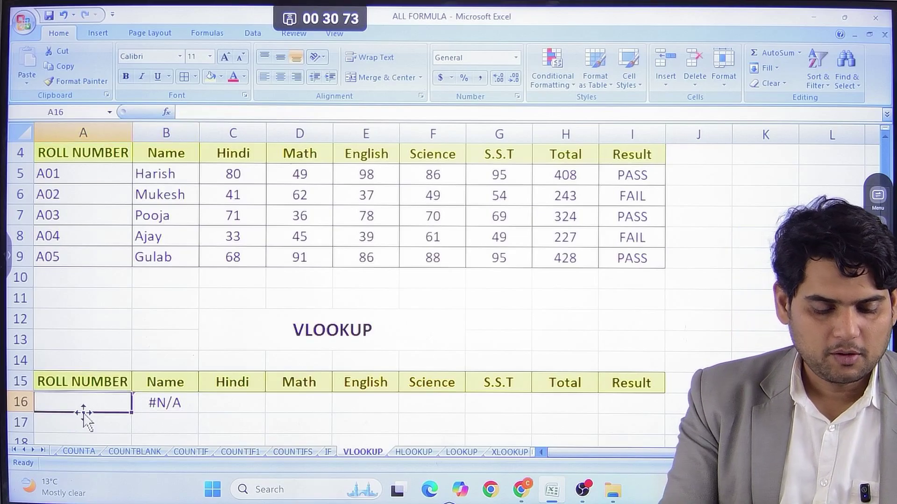
text(A)
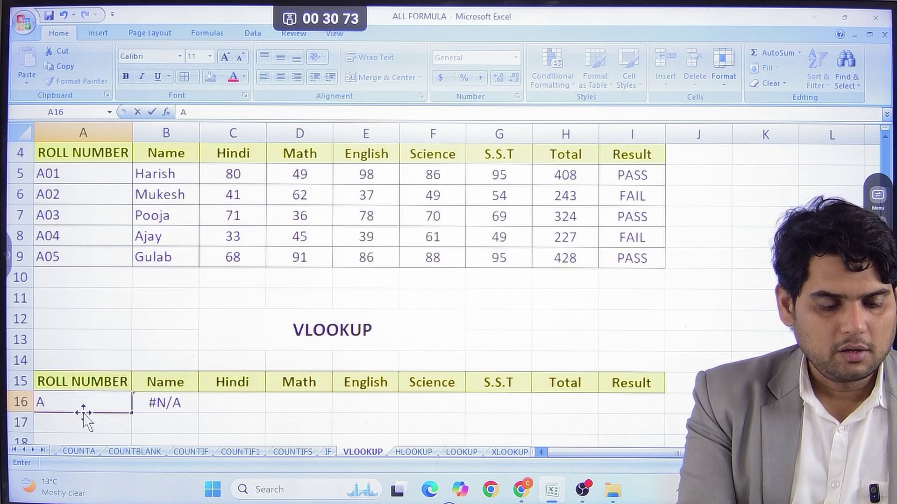
text(0)
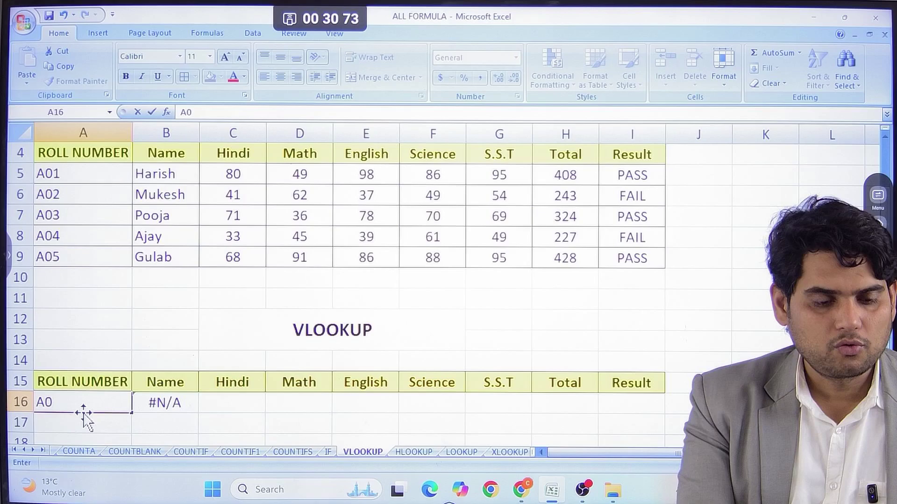
text(2)
key(Return)
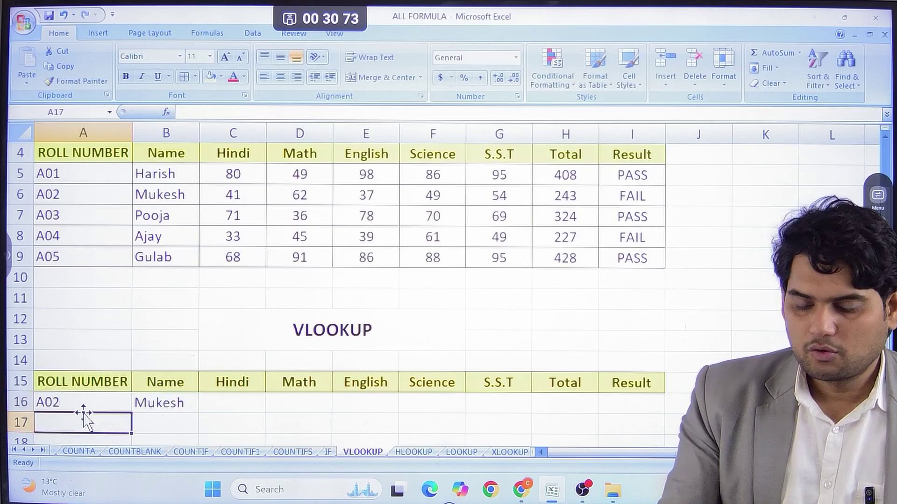
click(179, 408)
drag(228, 408, 666, 406)
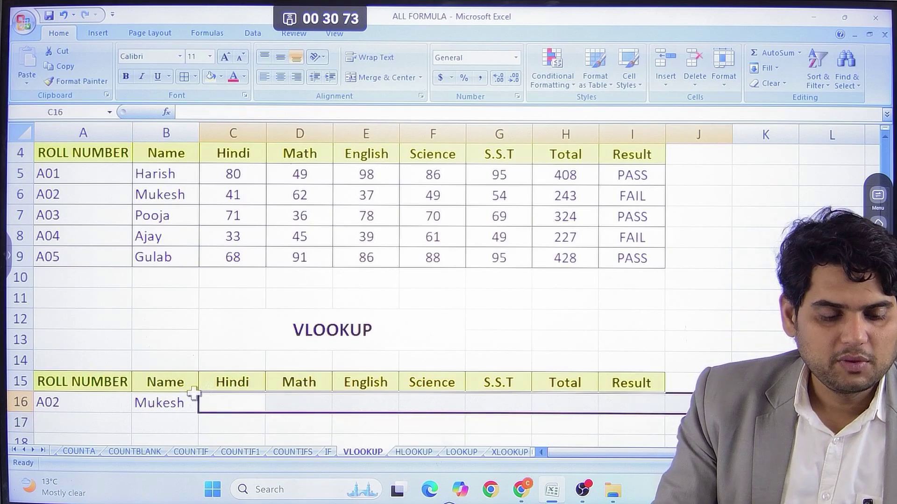
click(92, 399)
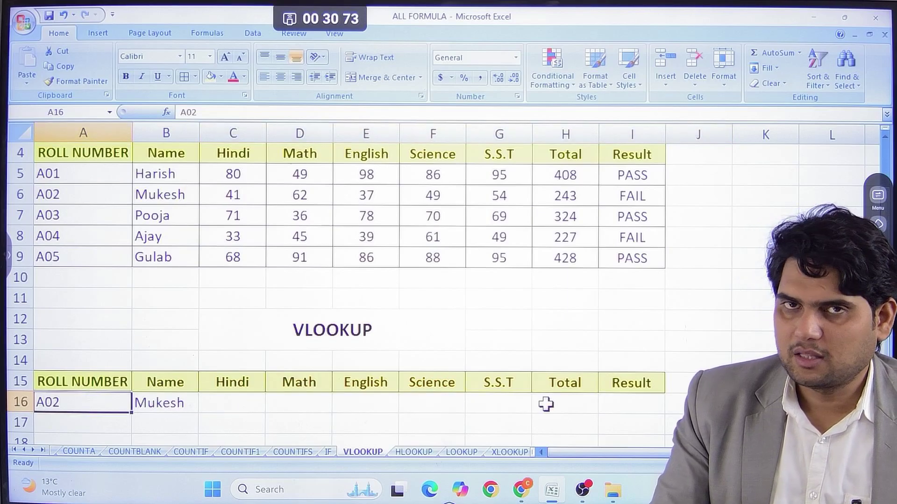
Enter the formula =VLOOKUP(A16,DATA,3) in C16 to look up the student's Hindi mark.
click(203, 404)
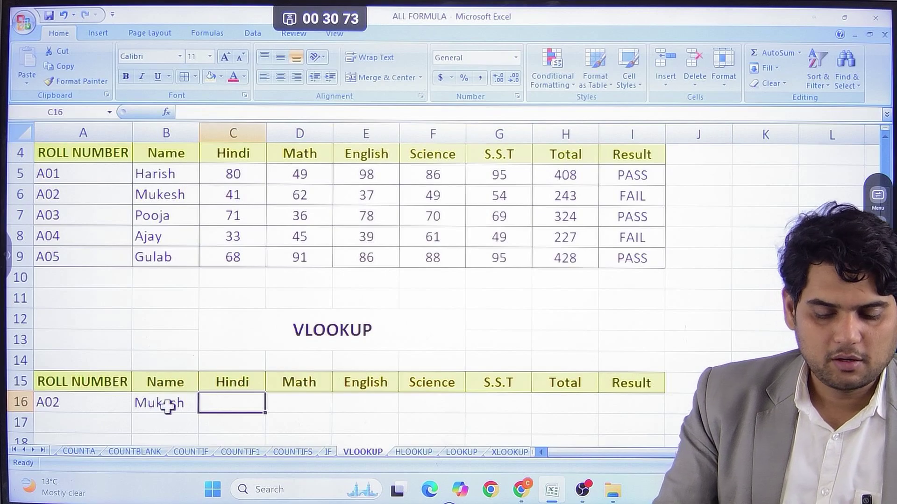
text(=)
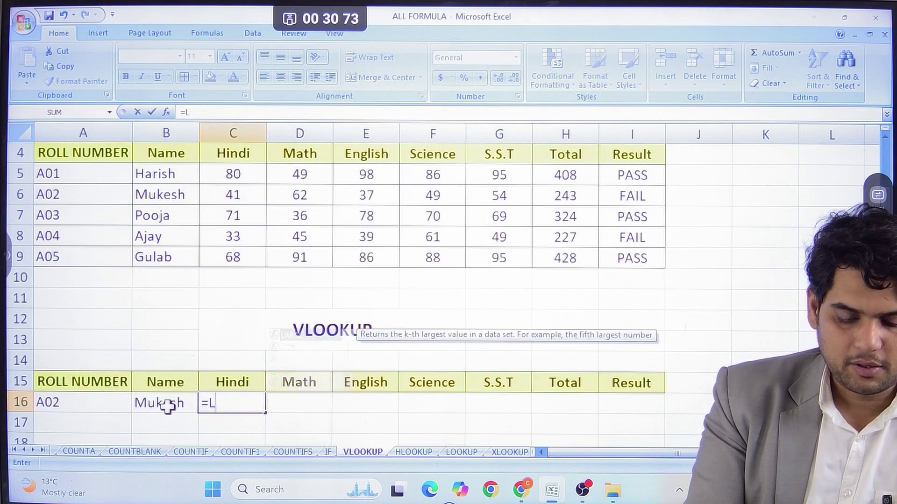
text(LOOKU)
key(BackSpace)
key(BackSpace)
key(BackSpace)
key(BackSpace)
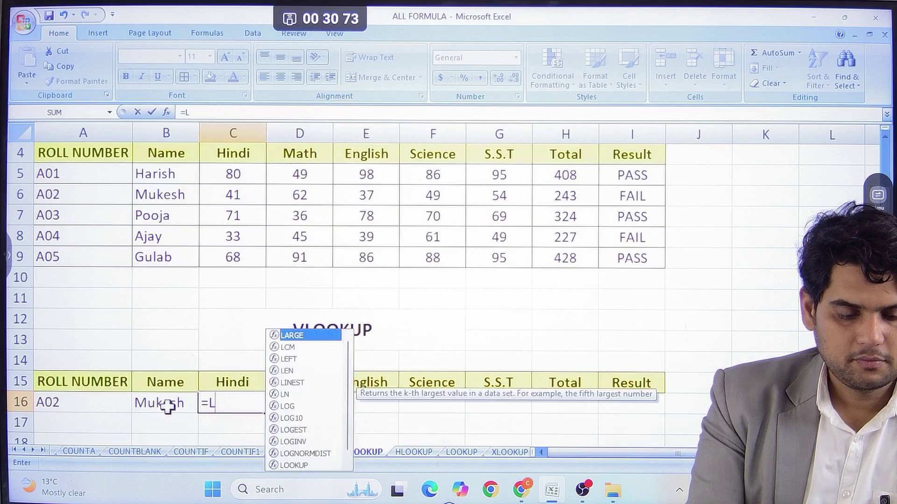
text(VLOOKUP()
click(76, 405)
text(,D)
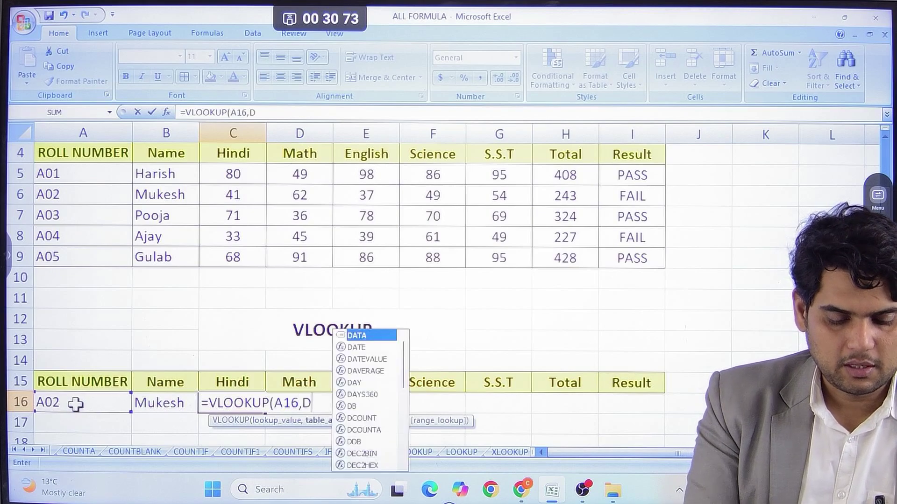
text(ATA,3)
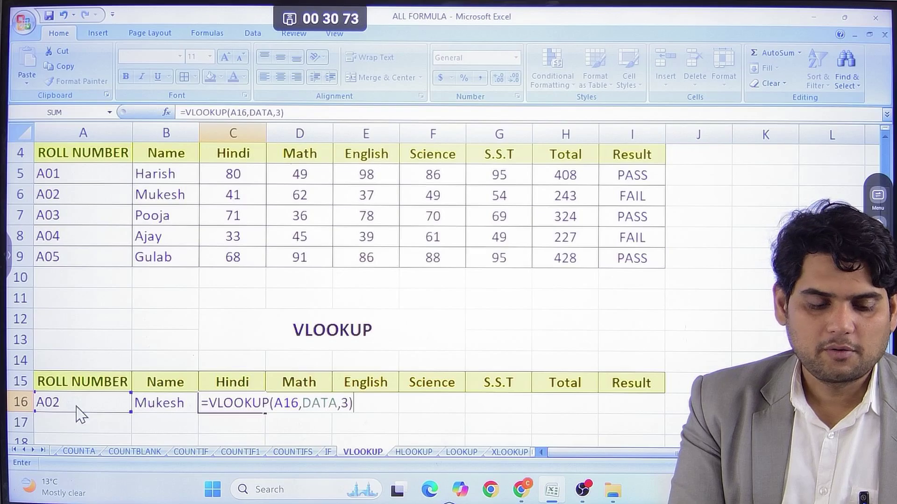
key(Return)
Change the lookup reference in C16 to $A16, giving =VLOOKUP($A16,DATA,3), and fill the formula across to I16.
click(248, 401)
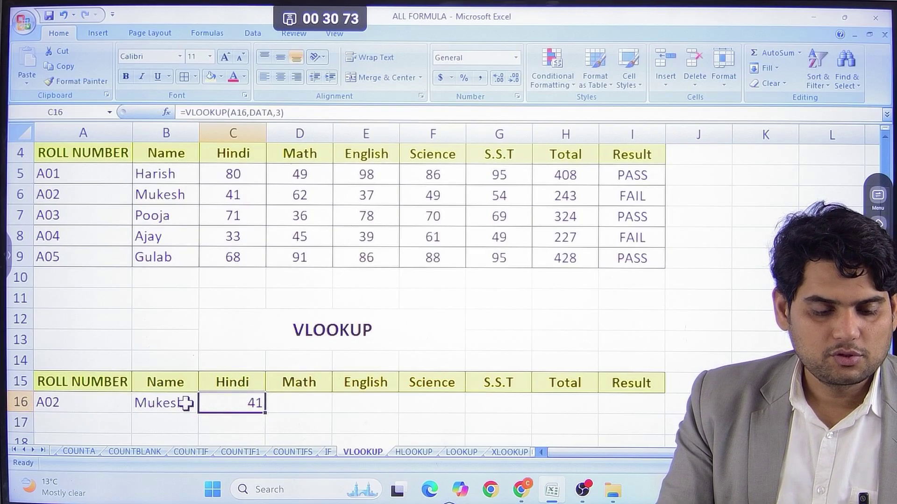
double_click(244, 402)
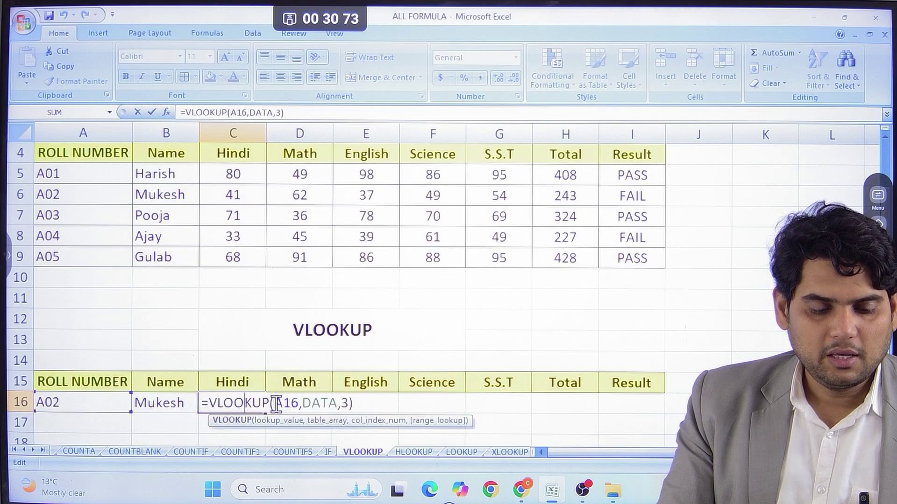
click(276, 404)
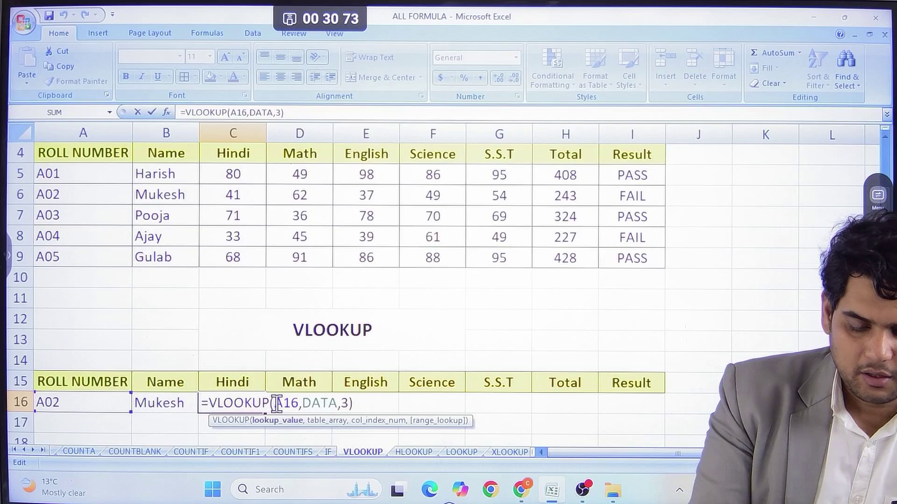
text($)
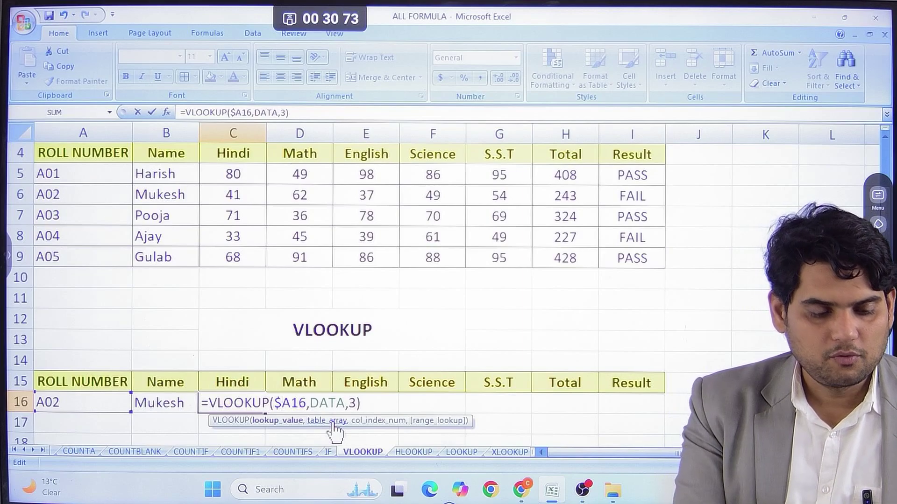
key(Return)
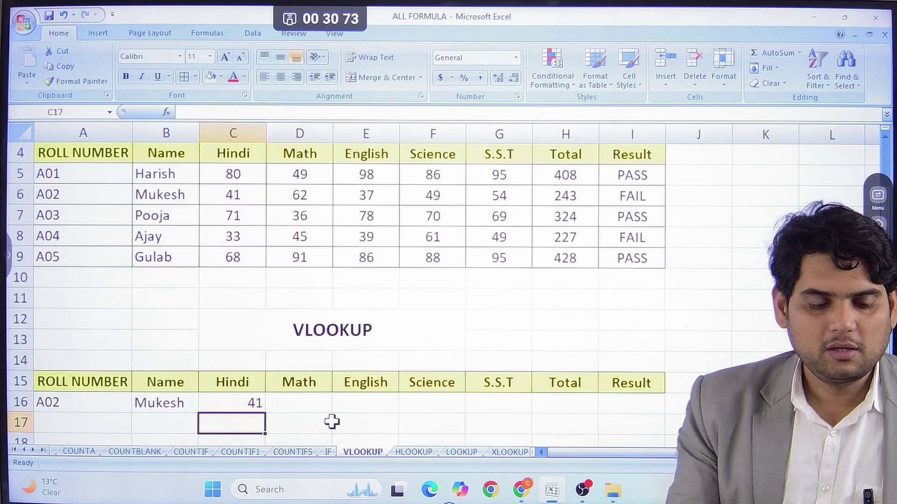
click(252, 396)
drag(266, 413, 650, 420)
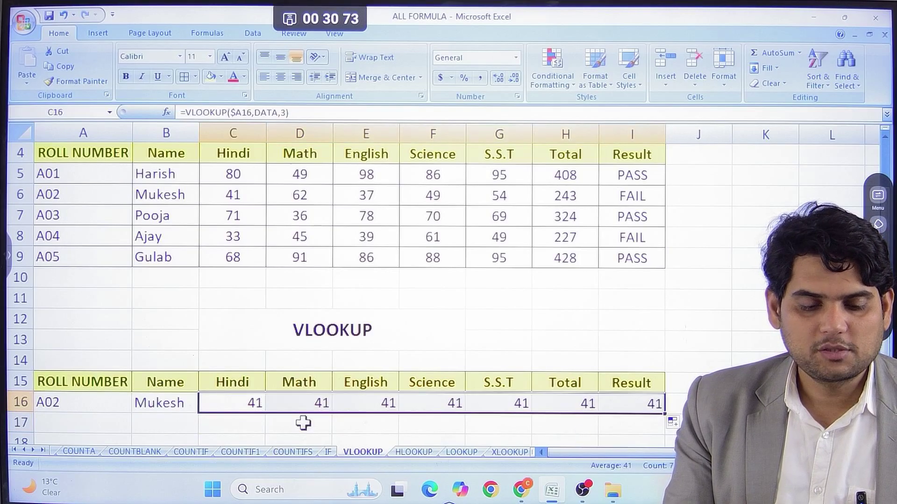
Set the VLOOKUP column index to 4 in D16 for Math and to 5 in E16 for English.
double_click(321, 407)
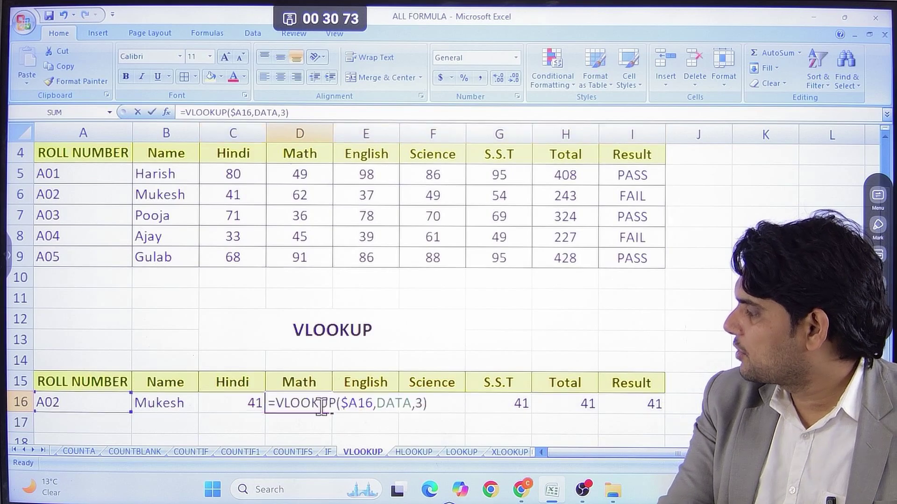
double_click(419, 403)
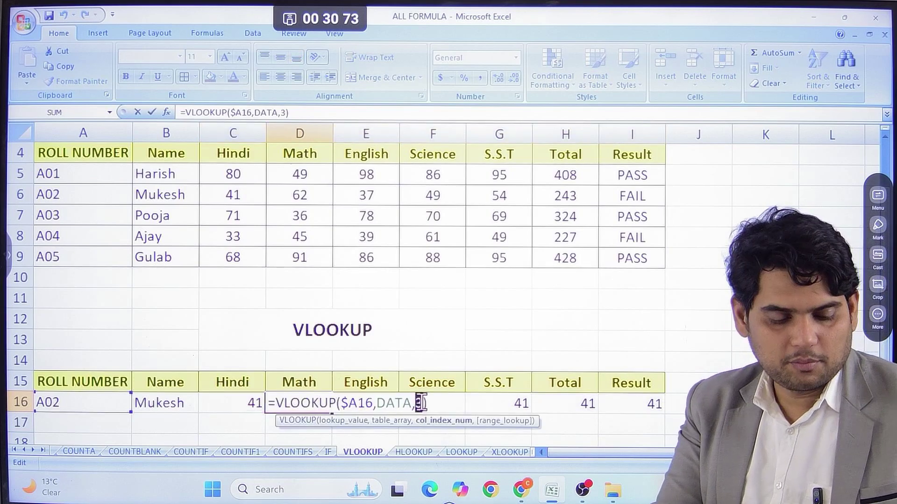
text(4)
key(Return)
double_click(374, 402)
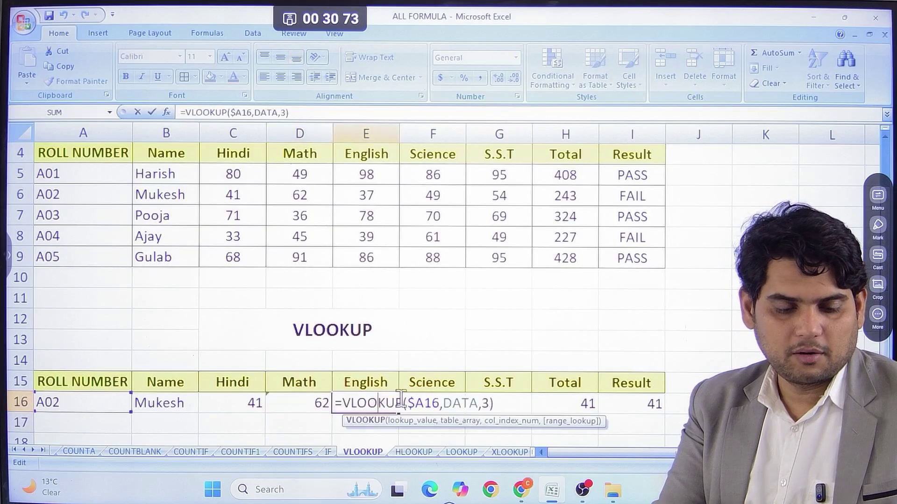
text(5)
key(Return)
Set the VLOOKUP column index to 6 in F16 for Science and to 7 in G16 for S.S.T.
click(439, 403)
double_click(439, 403)
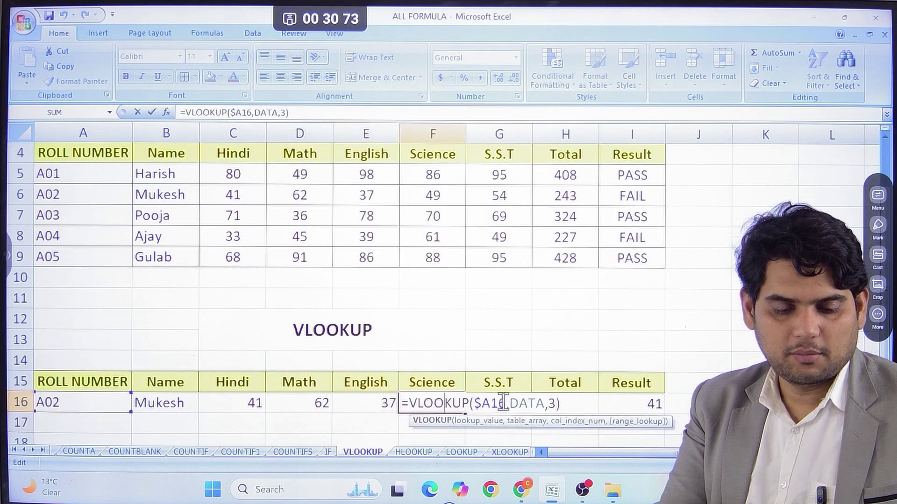
double_click(551, 403)
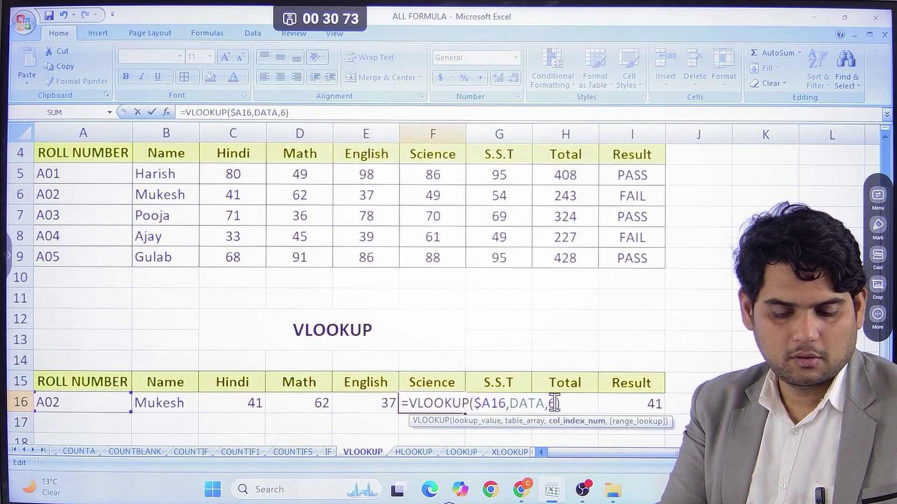
key(Return)
double_click(516, 402)
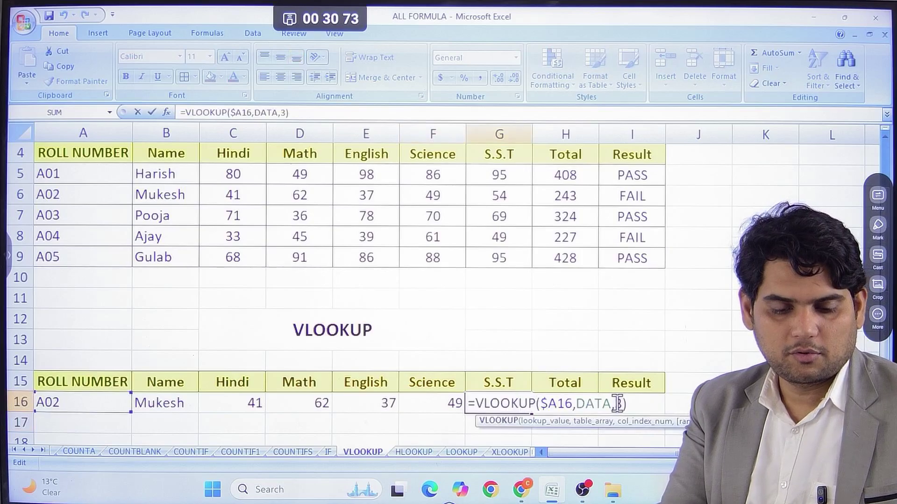
text(7)
key(Return)
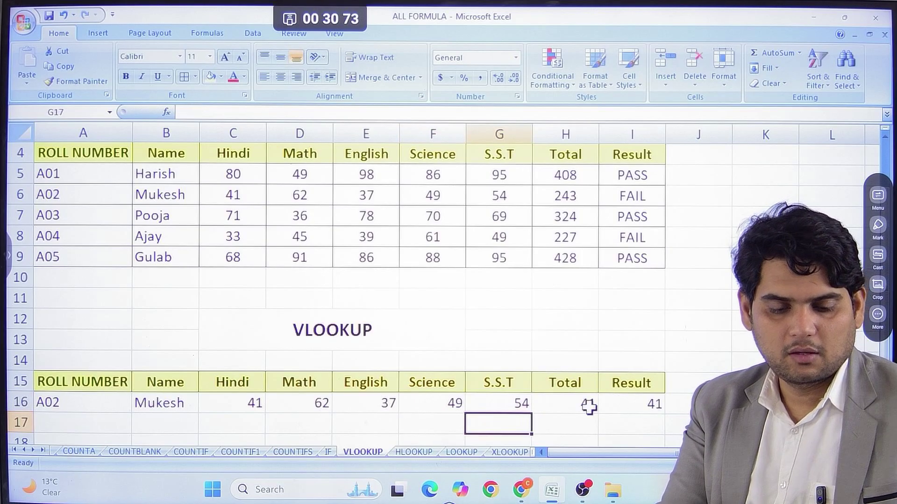
Change the column index in H16 so it returns the Total, and set it to 9 in I16 for the Result.
double_click(589, 404)
double_click(685, 403)
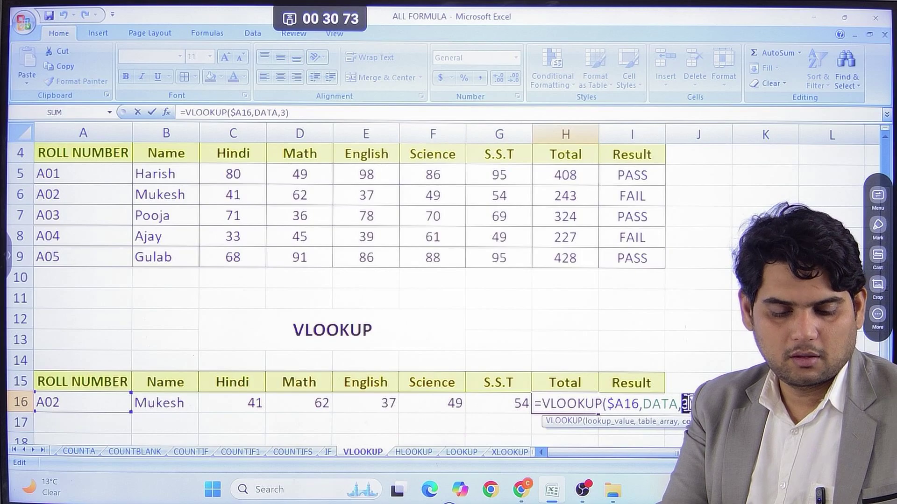
key(Return)
click(631, 402)
double_click(634, 403)
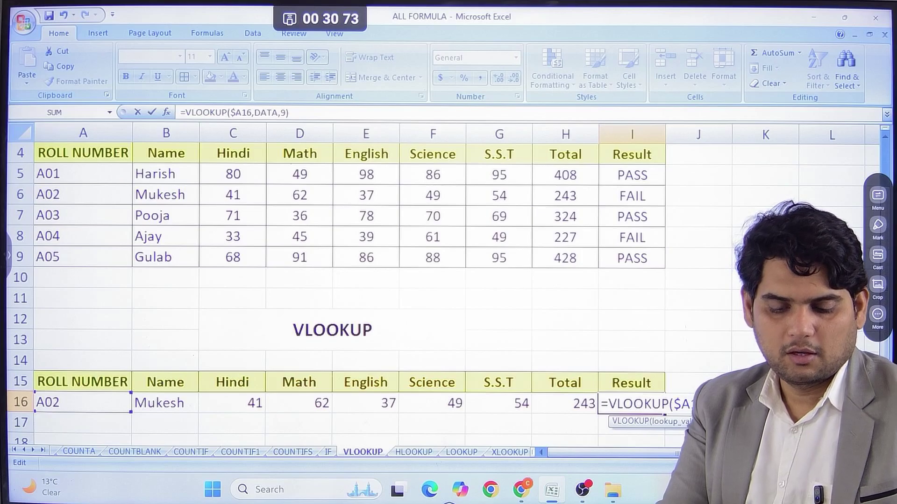
key(Return)
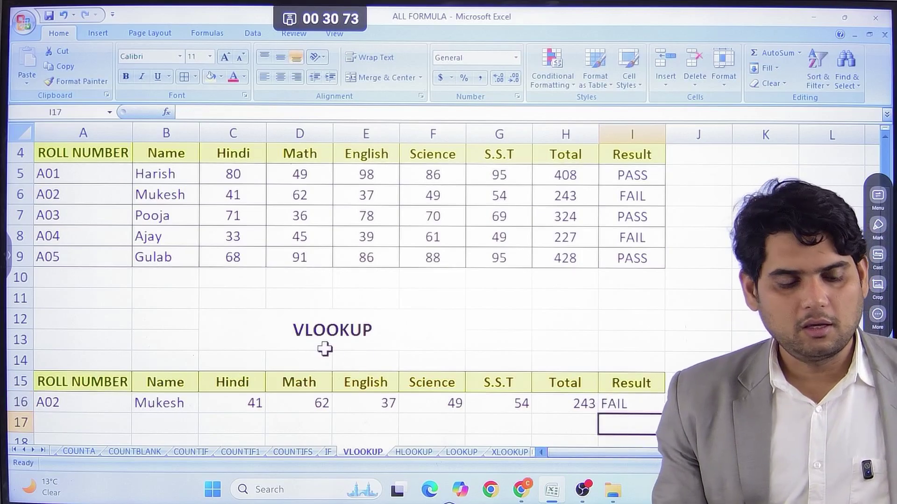
Change the roll number in A16 to A05 and select the lookup row A16:I16 to check the returned details.
click(82, 398)
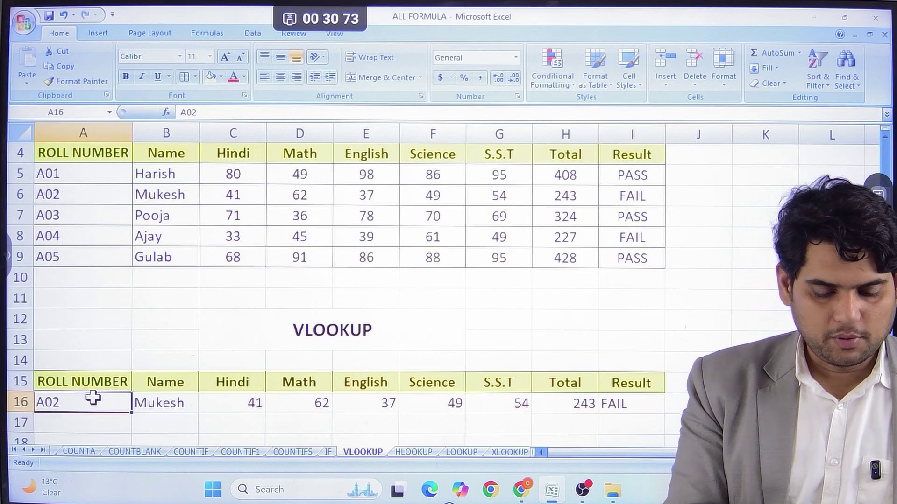
text(A0)
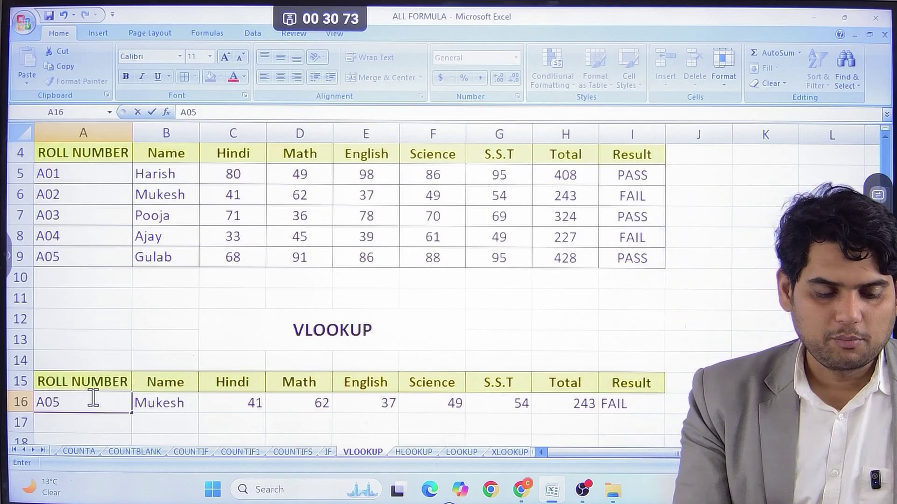
key(Return)
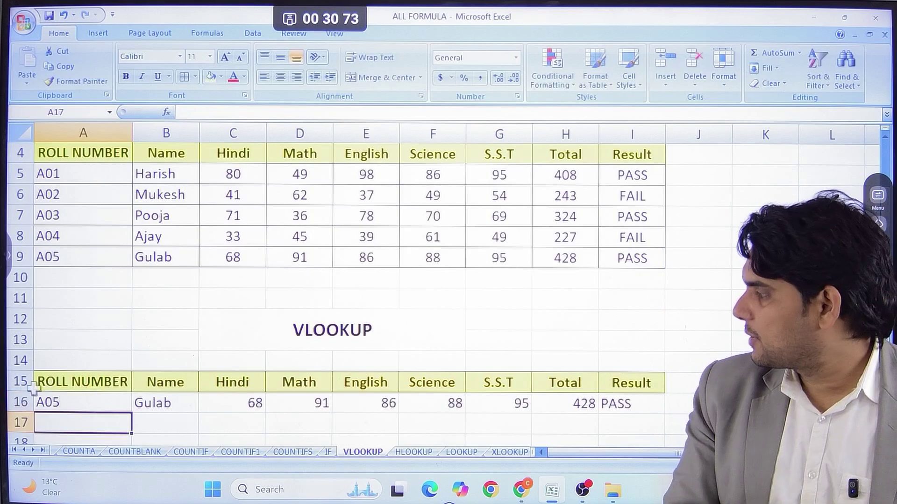
drag(84, 401, 616, 404)
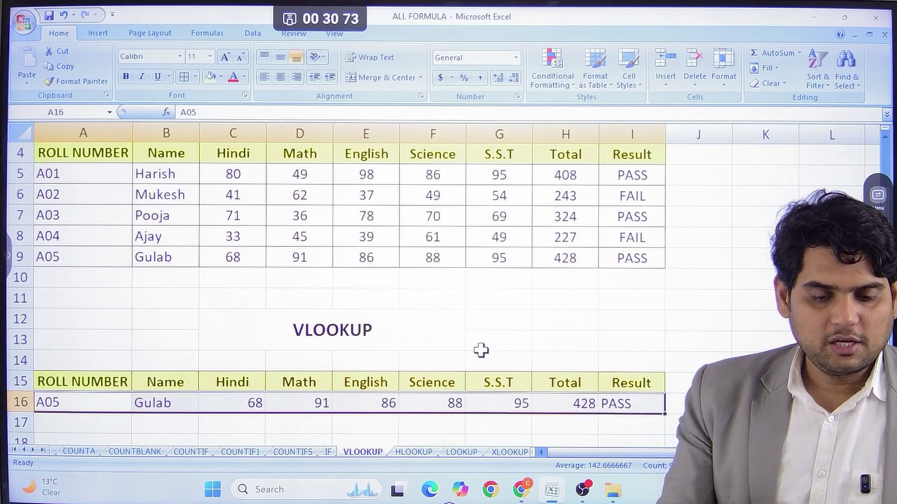
click(324, 331)
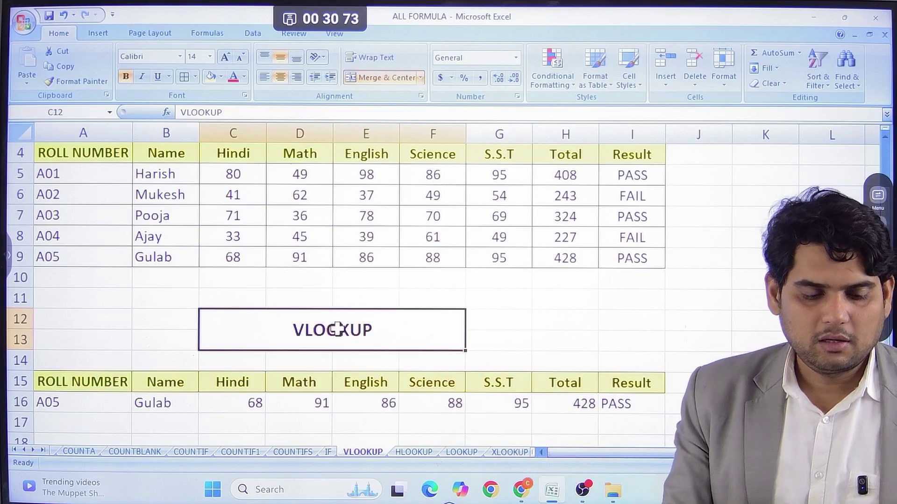
click(90, 159)
drag(94, 172, 98, 400)
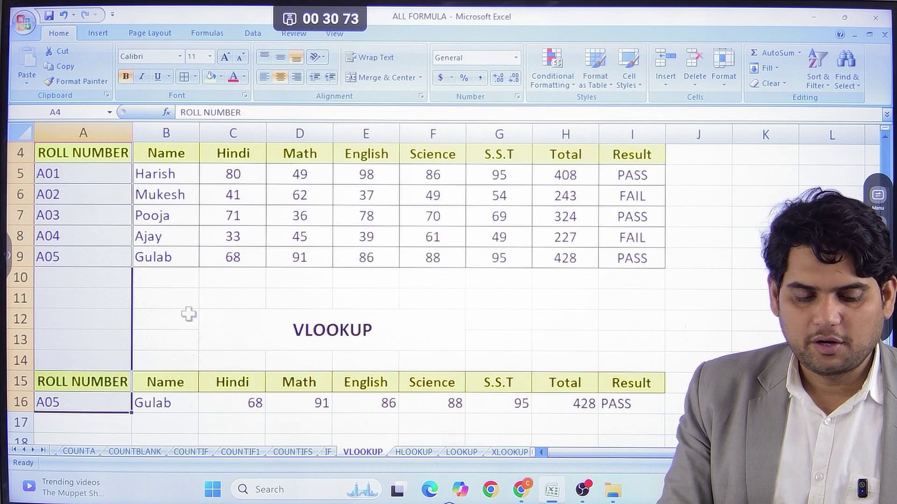
click(206, 364)
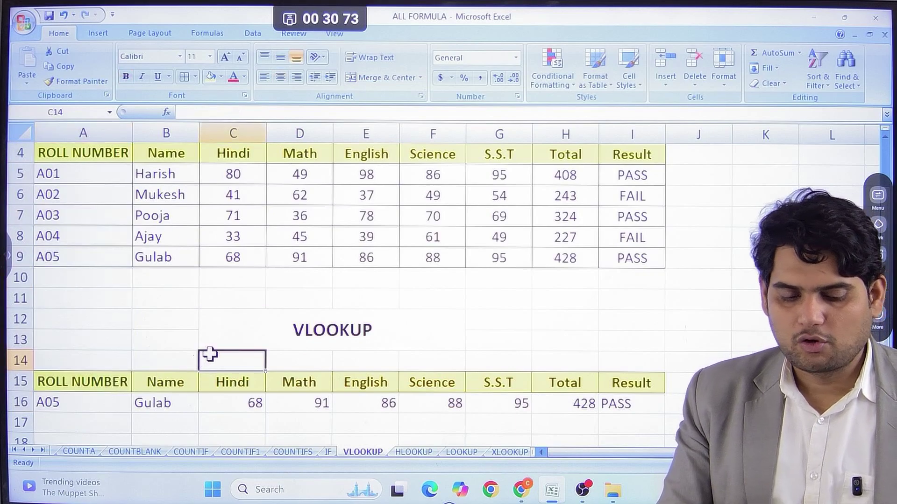
Switch to the HLOOKUP sheet and go to its student table.
click(412, 453)
scroll(158, 246, up, 1)
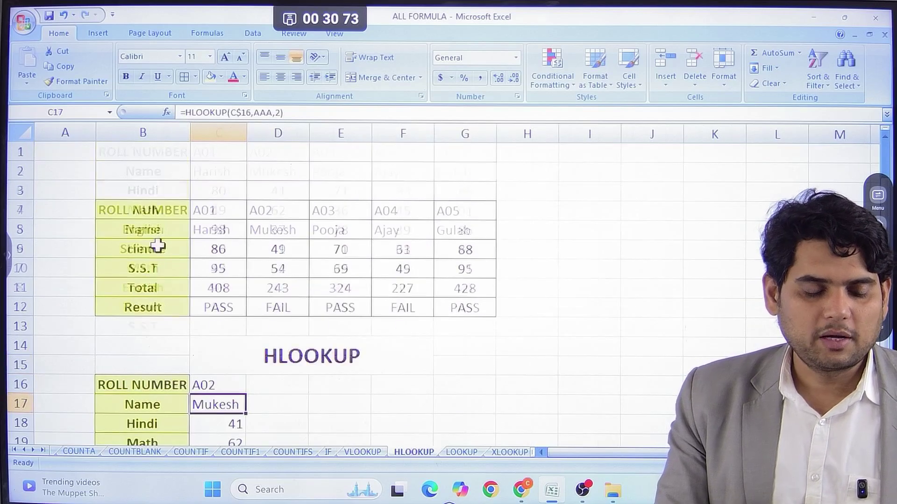
Select the student table B4:G12 and look over its layout and the roll number lookup block beneath it.
click(150, 209)
click(174, 190)
drag(174, 190, 516, 194)
drag(177, 204, 444, 370)
scroll(404, 317, down, 1)
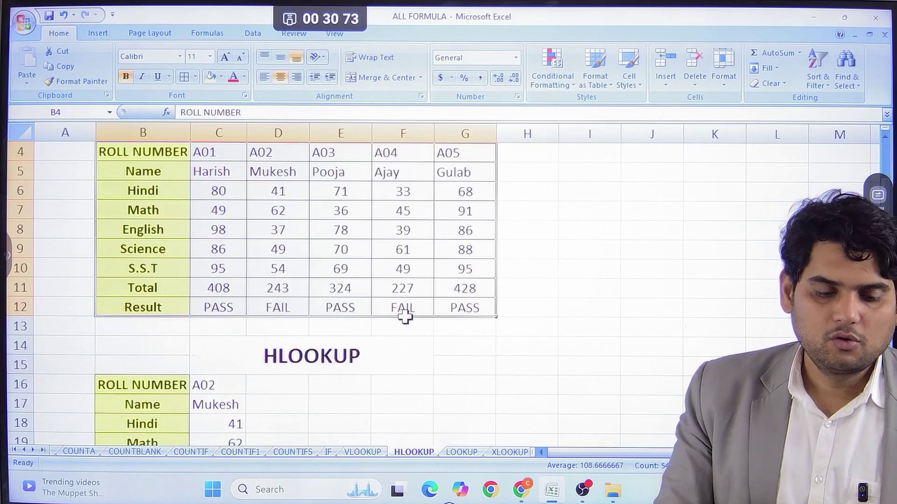
scroll(404, 317, down, 1)
scroll(332, 301, down, 1)
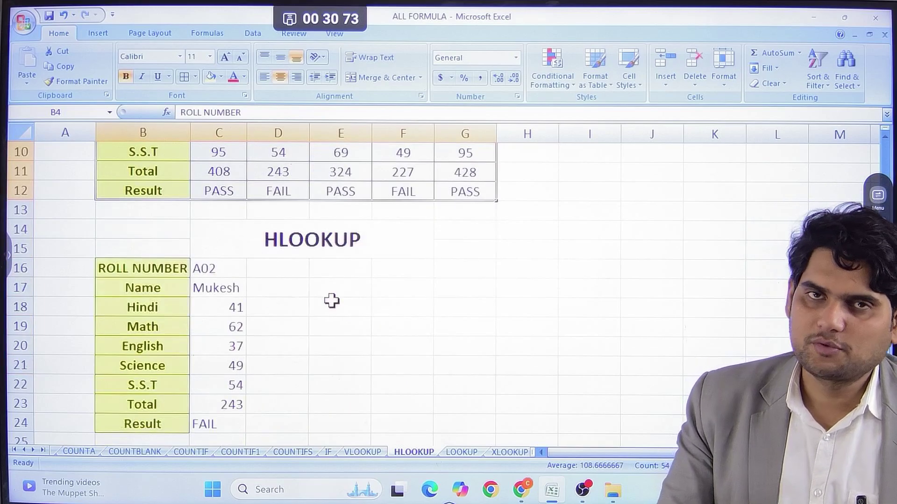
scroll(332, 301, down, 1)
scroll(338, 302, up, 1)
scroll(338, 302, up, 1)
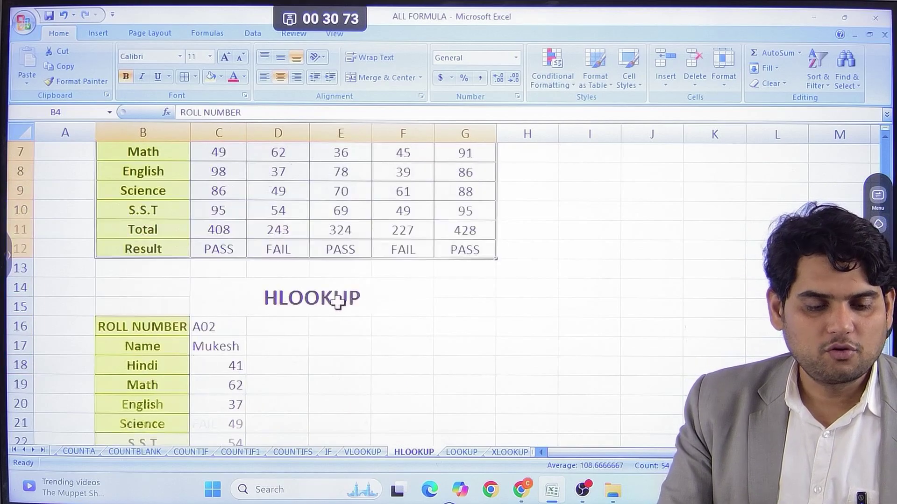
scroll(338, 302, up, 1)
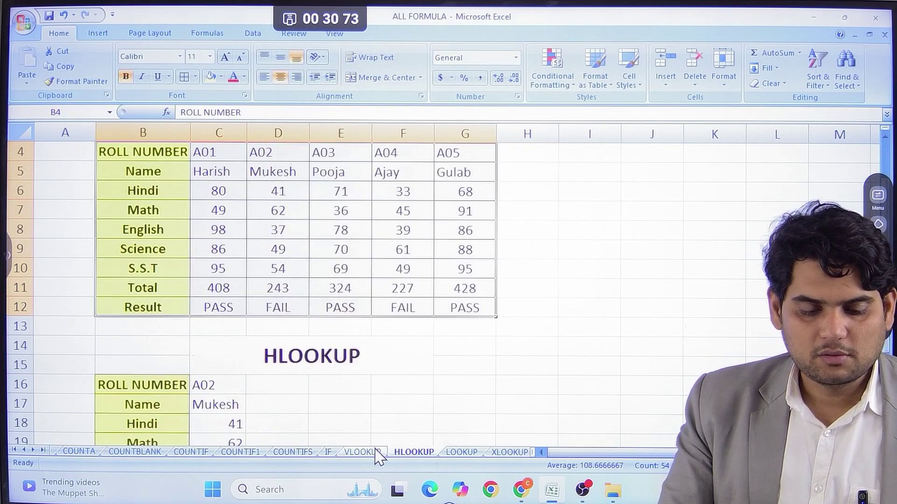
Copy the student table A4:I9 from the VLOOKUP sheet.
click(374, 452)
drag(76, 152, 609, 268)
right_click(448, 192)
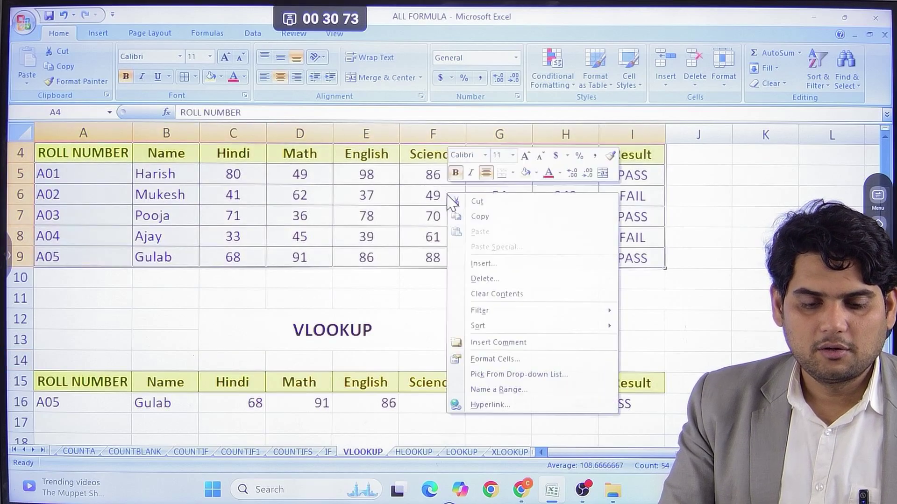
click(498, 221)
Paste the copied table transposed at cell I5 of the HLOOKUP sheet using Paste Special.
click(413, 452)
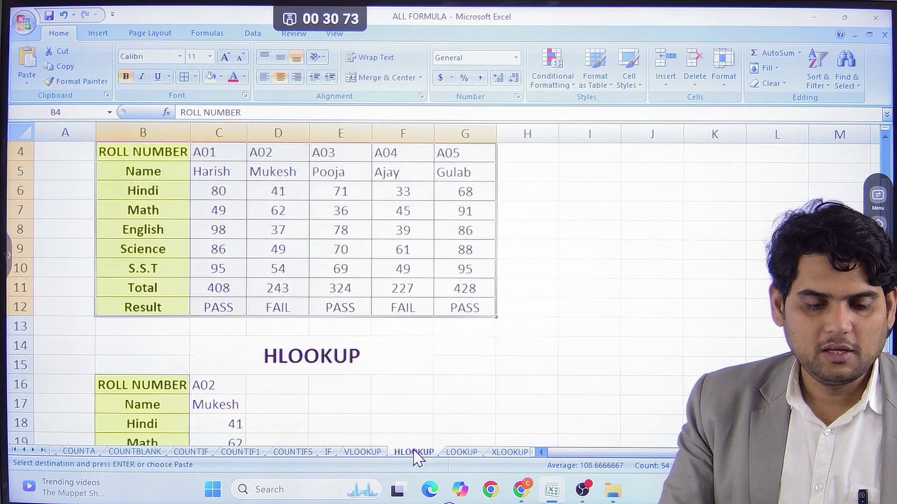
click(588, 171)
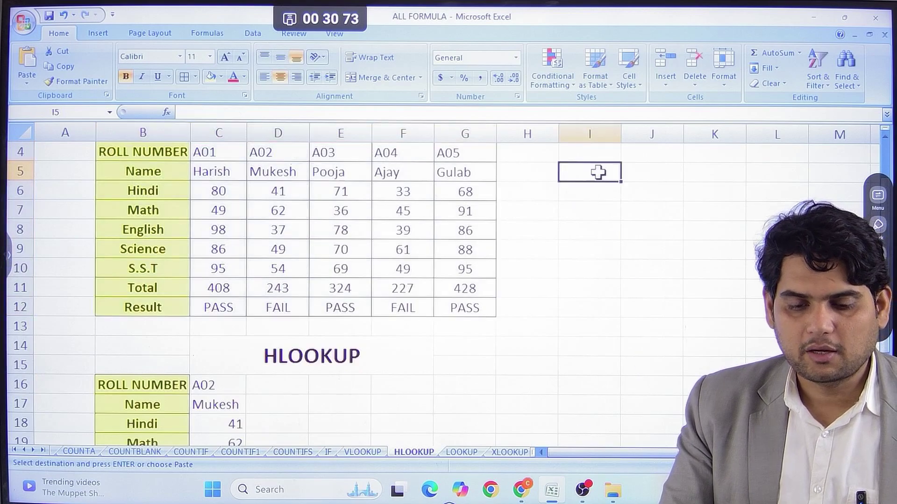
scroll(514, 233, right, 2)
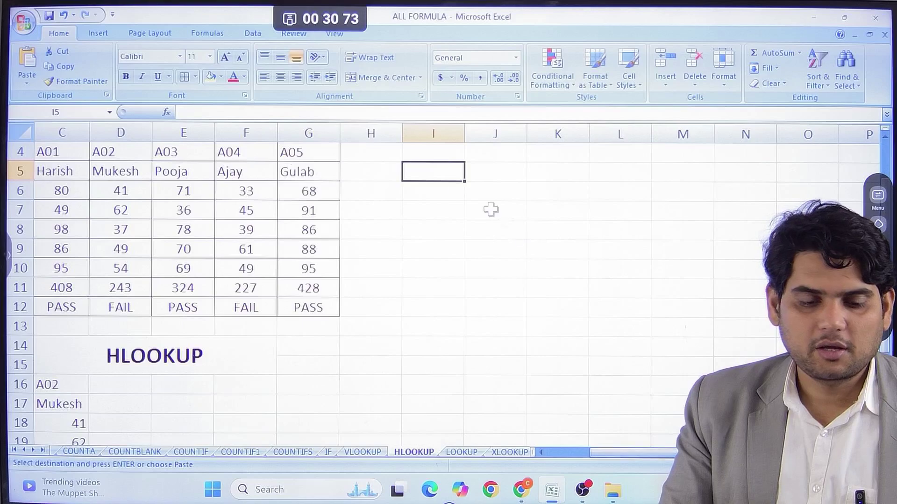
right_click(441, 173)
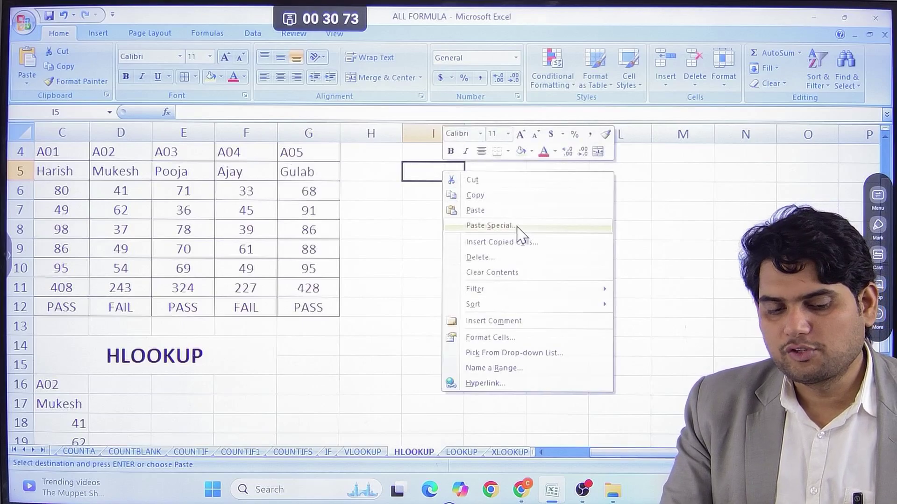
click(516, 228)
click(541, 292)
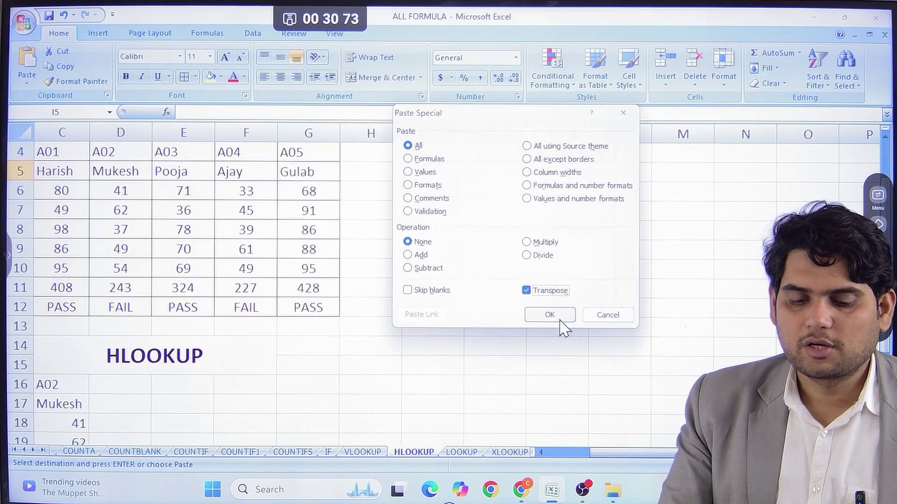
click(560, 320)
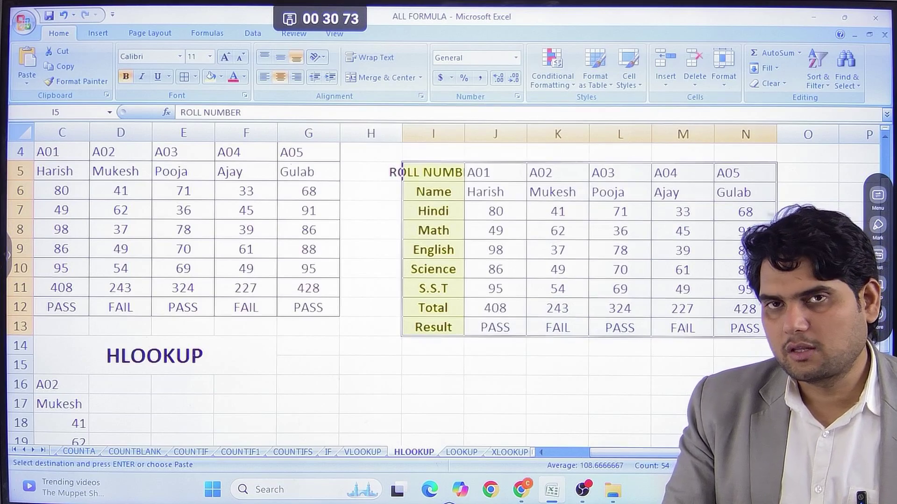
Clear the contents of H4:N14, which holds the transposed copy of the table.
scroll(607, 374, up, 1)
drag(620, 456, 640, 453)
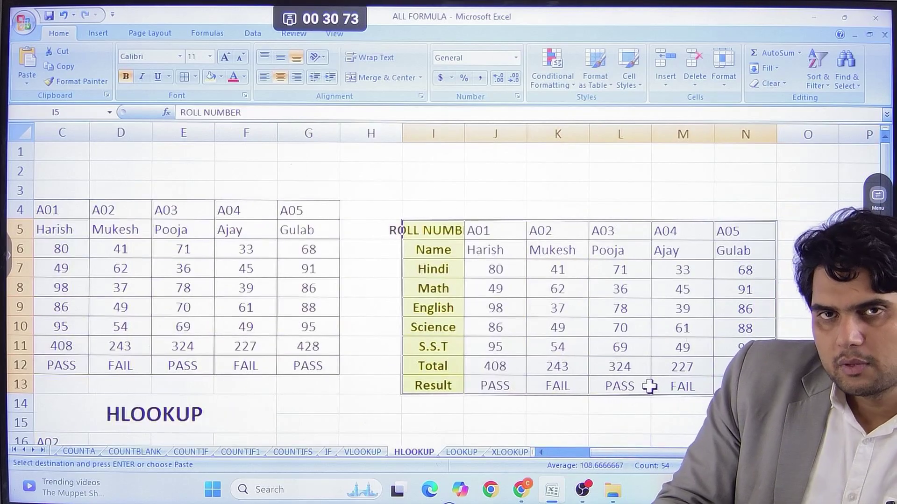
drag(370, 209, 747, 405)
key(Delete)
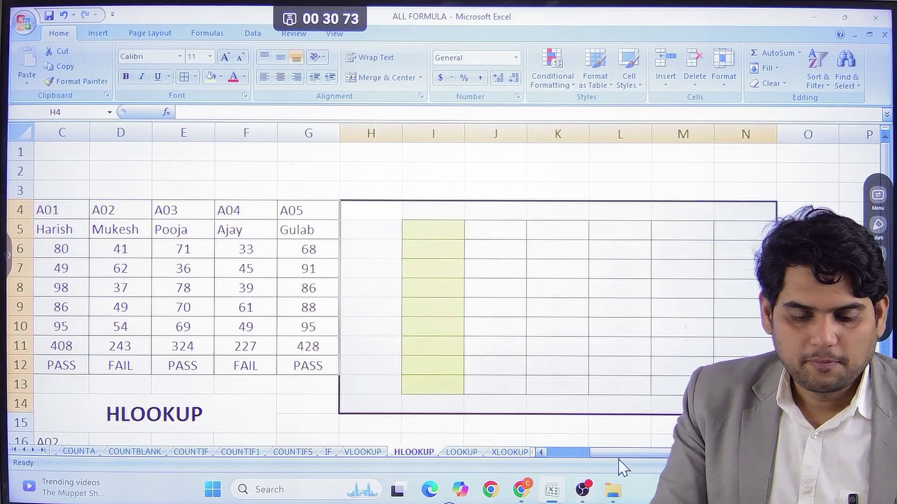
Clear the contents of the old lookup block B16:D25 under the HLOOKUP heading.
drag(618, 454, 577, 457)
scroll(325, 321, down, 4)
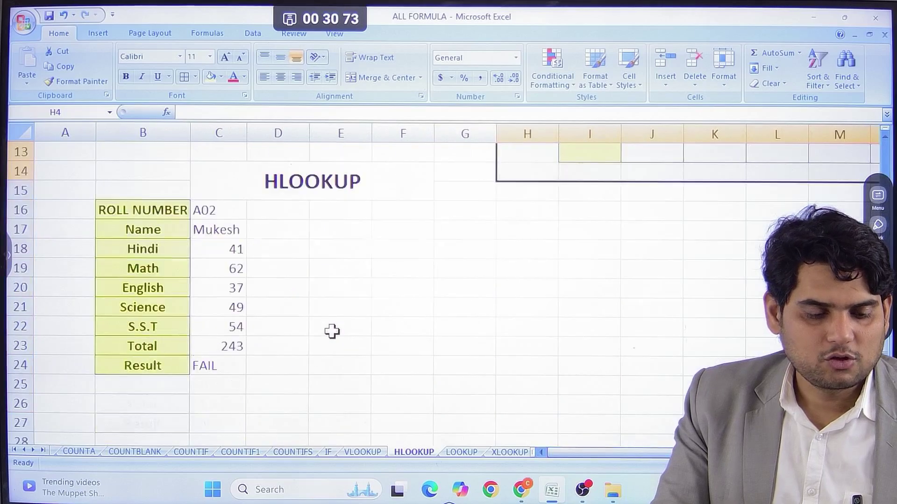
drag(162, 219, 257, 384)
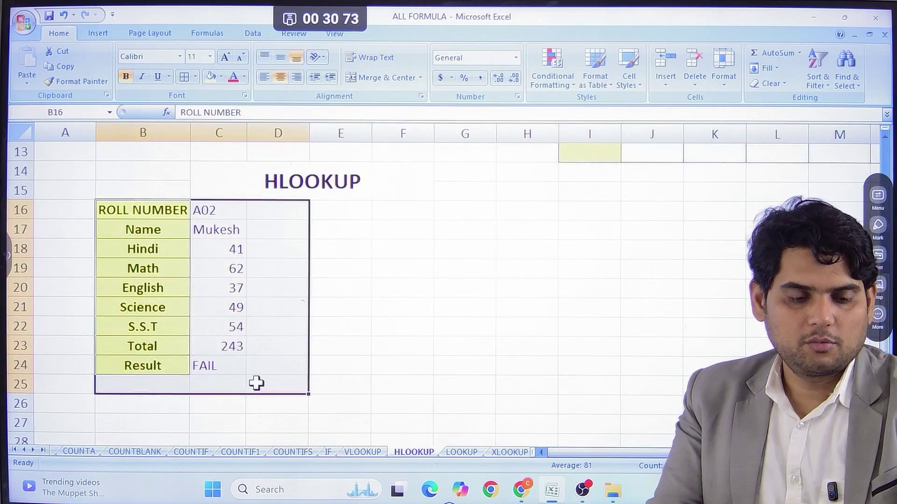
key(Delete)
scroll(257, 383, up, 2)
click(400, 352)
Copy the row labels B4:B12 and paste them at B16 under the HLOOKUP heading.
scroll(399, 355, up, 2)
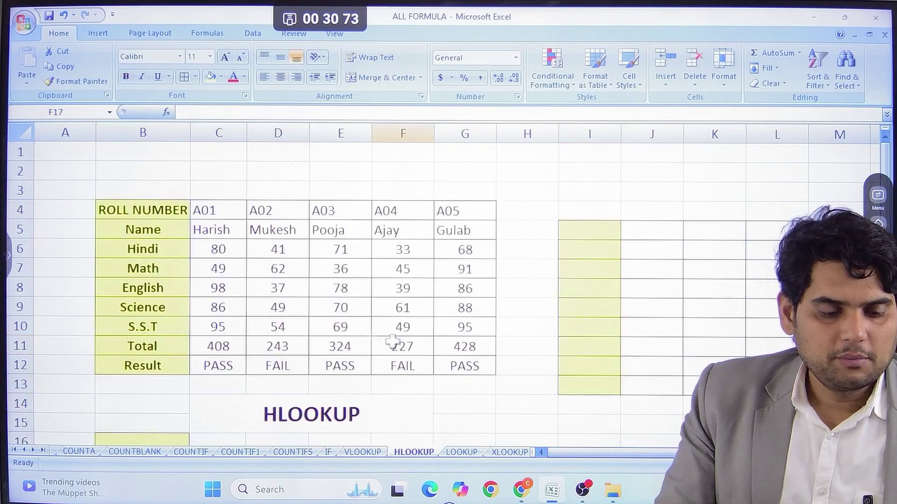
drag(128, 219, 147, 367)
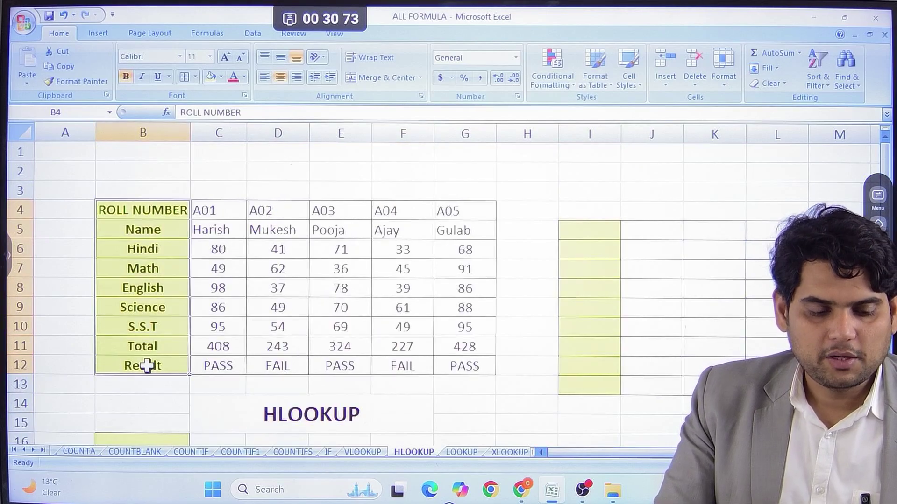
key(ctrl+c)
scroll(261, 303, down, 3)
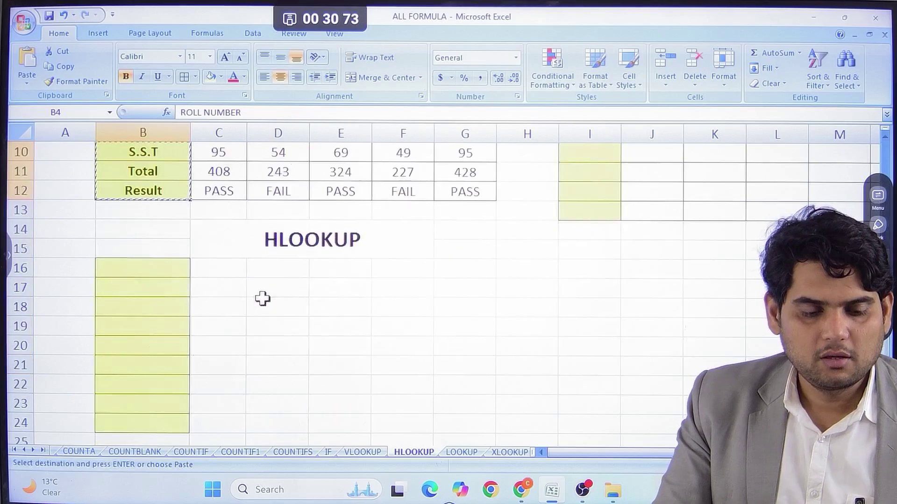
click(149, 269)
key(ctrl+v)
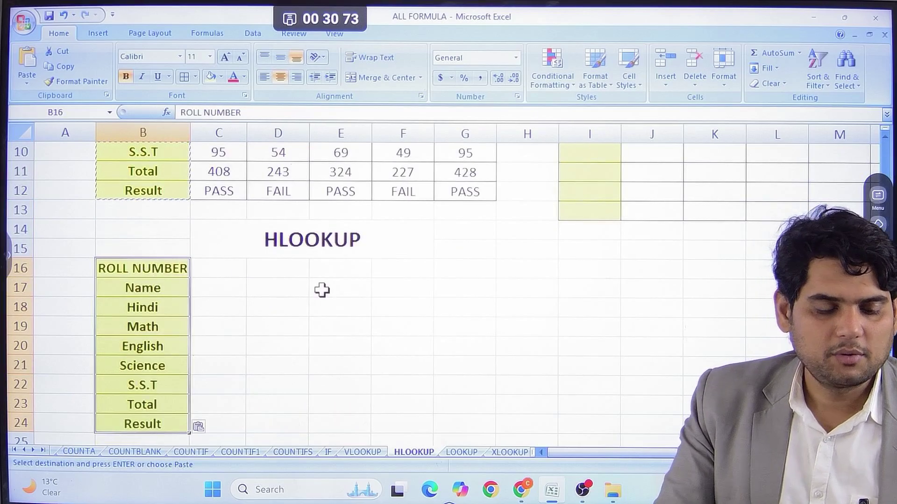
Select the student data C4:G12 without its labels and check the range's defined name.
scroll(321, 290, up, 4)
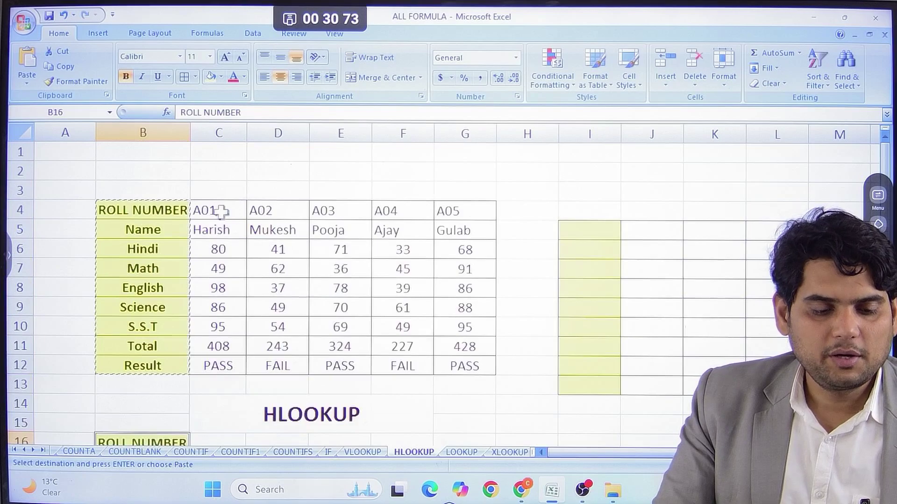
click(219, 213)
drag(220, 214, 465, 370)
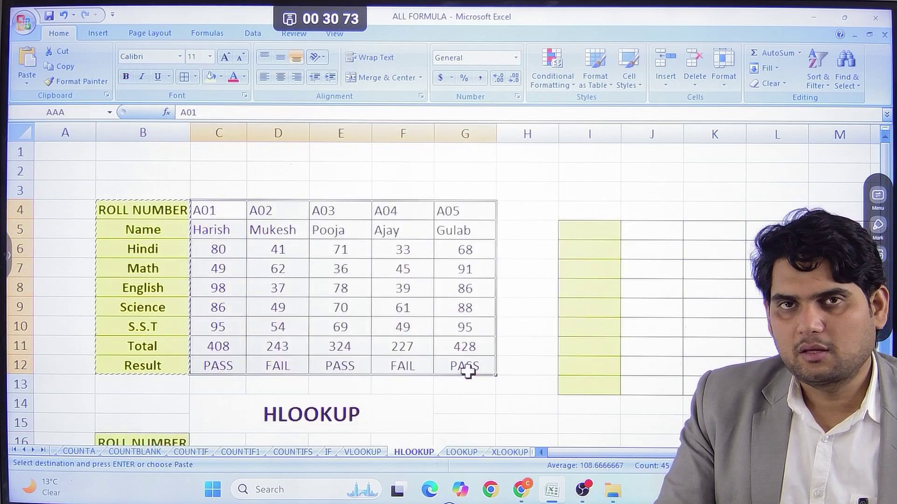
click(74, 112)
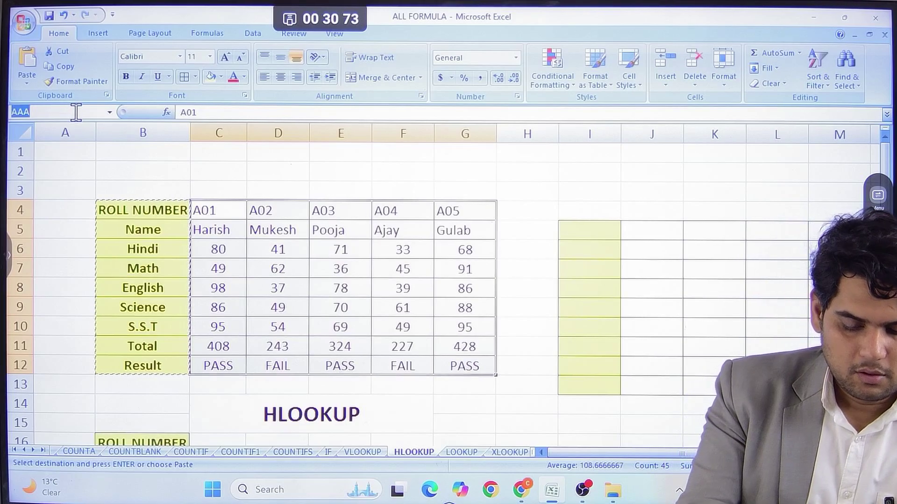
click(76, 112)
key(Escape)
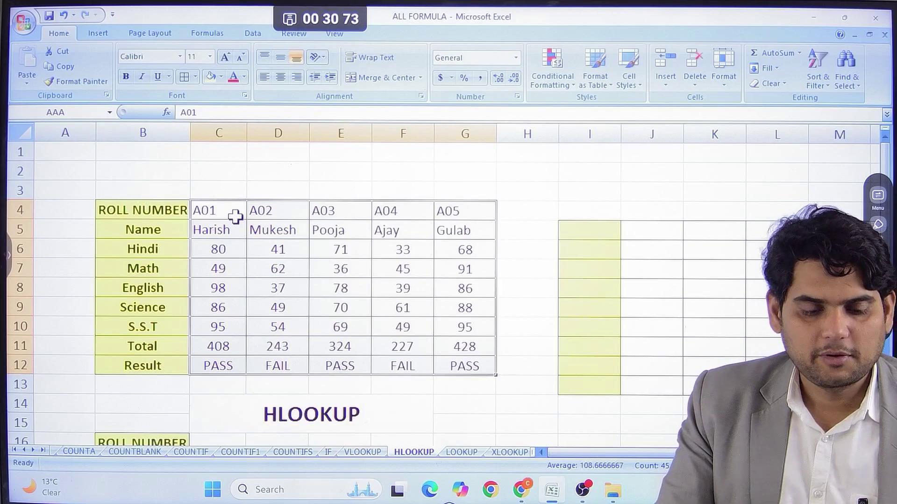
Enter =HLOOKUP(C16,AAA,2) in C17 to look up the student's name by roll number.
scroll(235, 216, down, 3)
scroll(230, 290, up, 1)
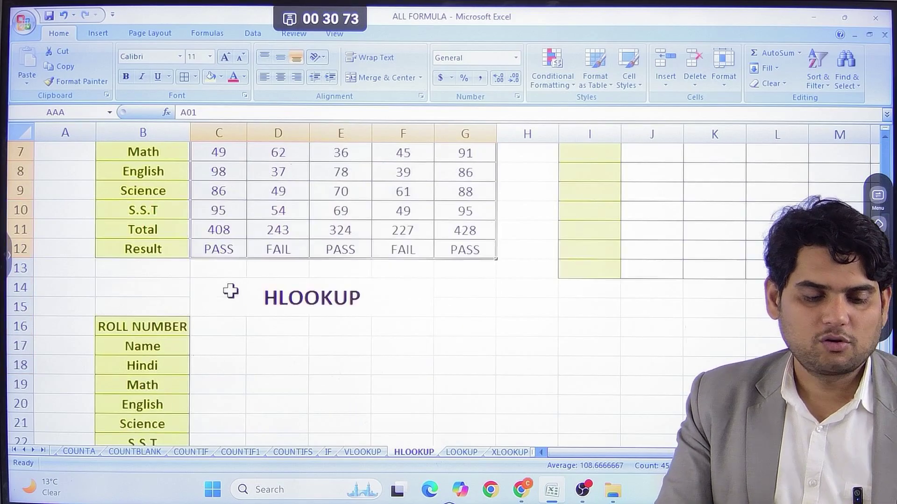
click(206, 329)
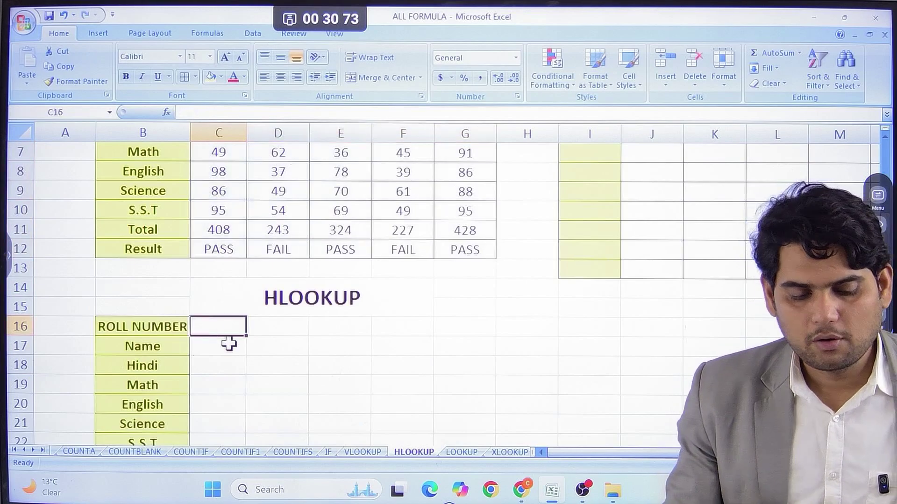
click(228, 344)
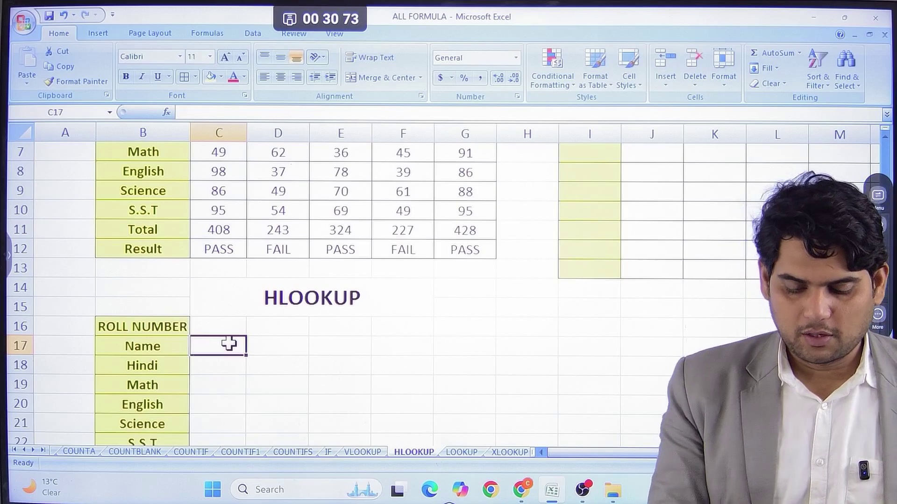
text(=H)
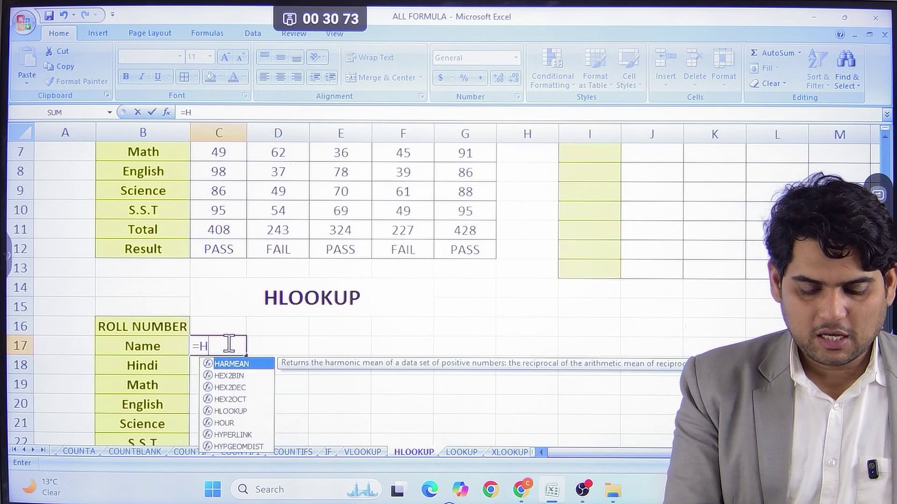
text(LOOKUP)
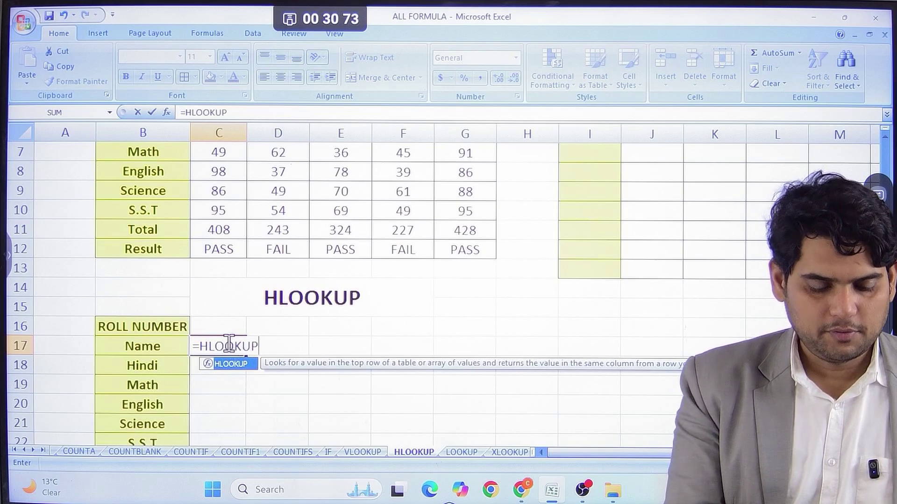
text(()
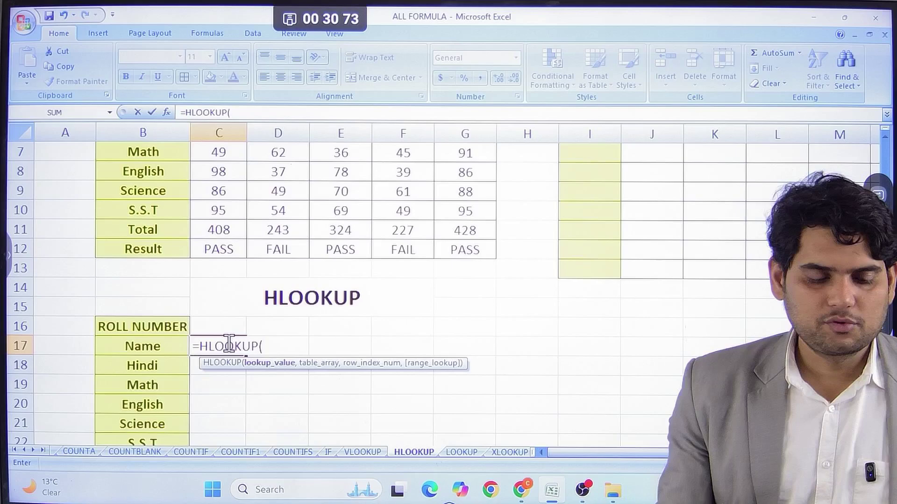
click(229, 329)
text(,)
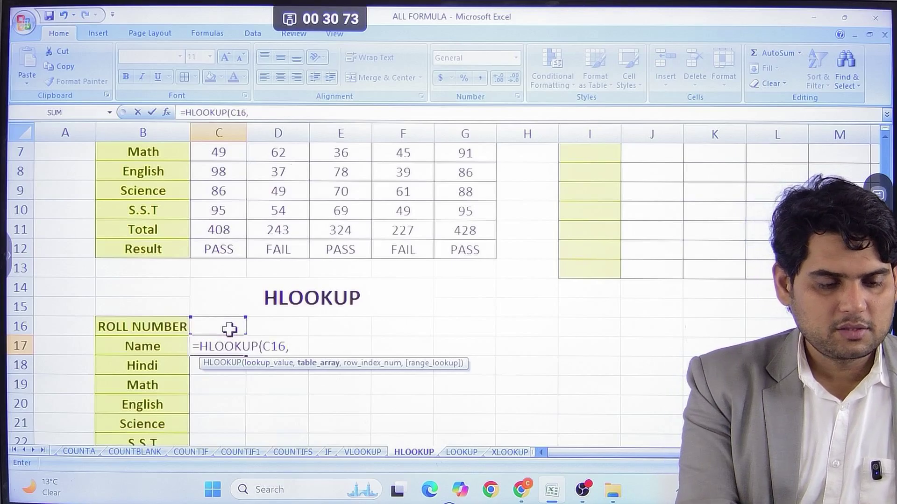
text(AAA)
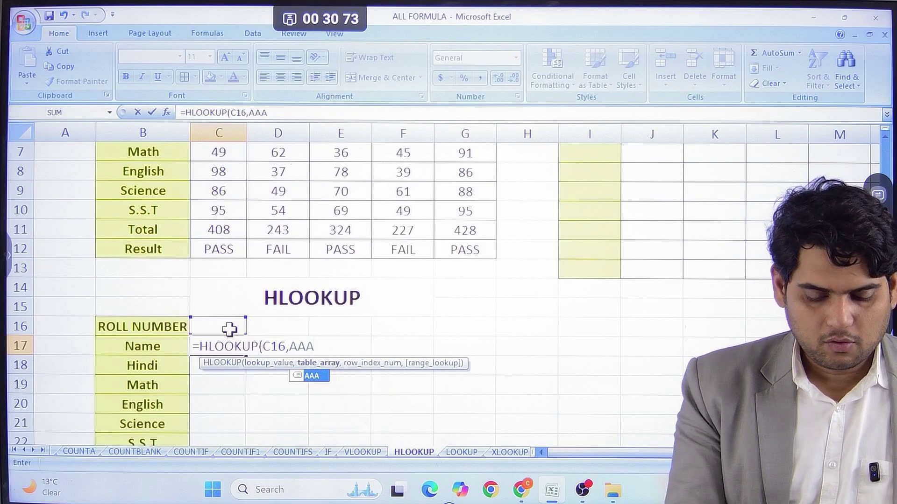
text(,2)
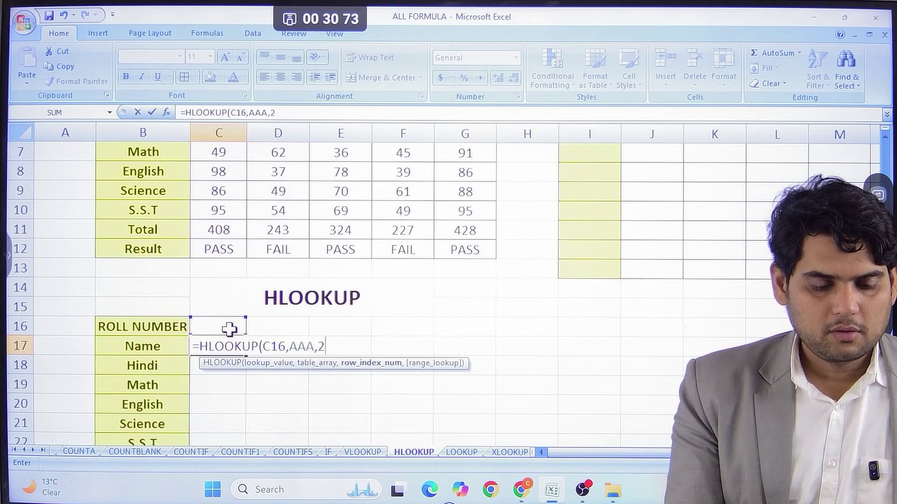
key(Return)
Enter the roll number A01 in C16 as the lookup value.
click(233, 330)
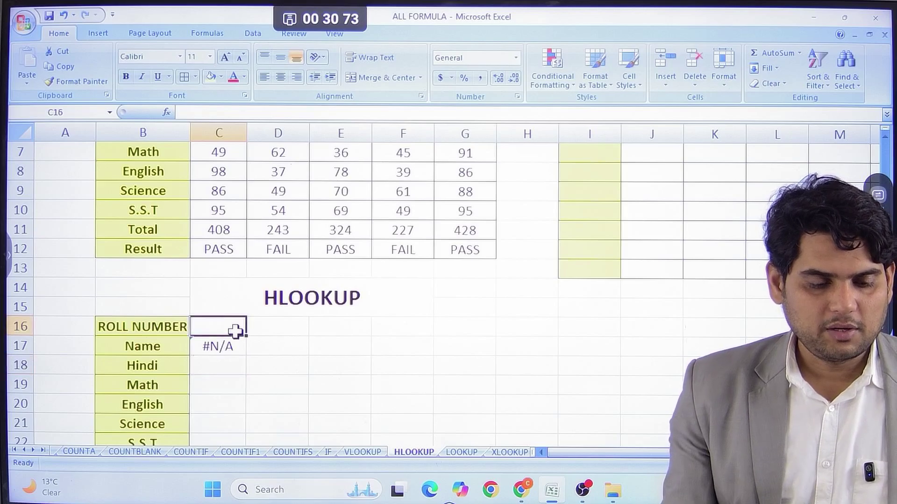
scroll(234, 331, up, 1)
text(A)
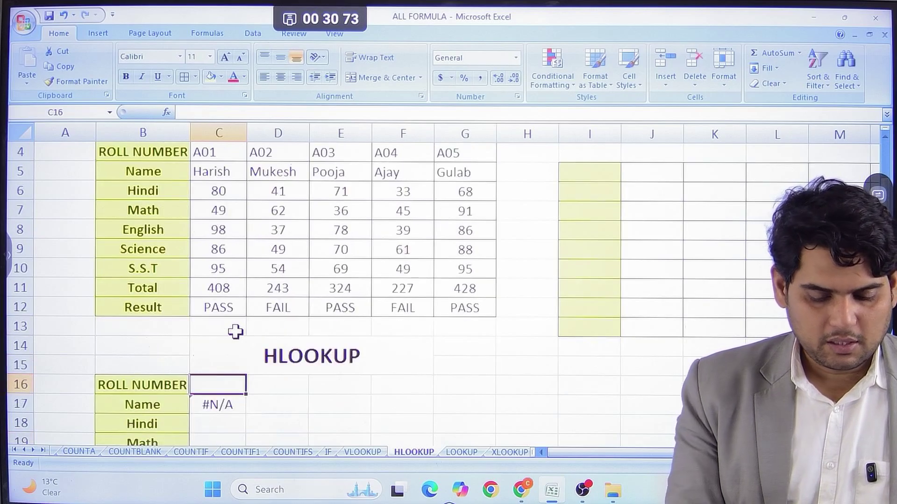
text(01)
key(Return)
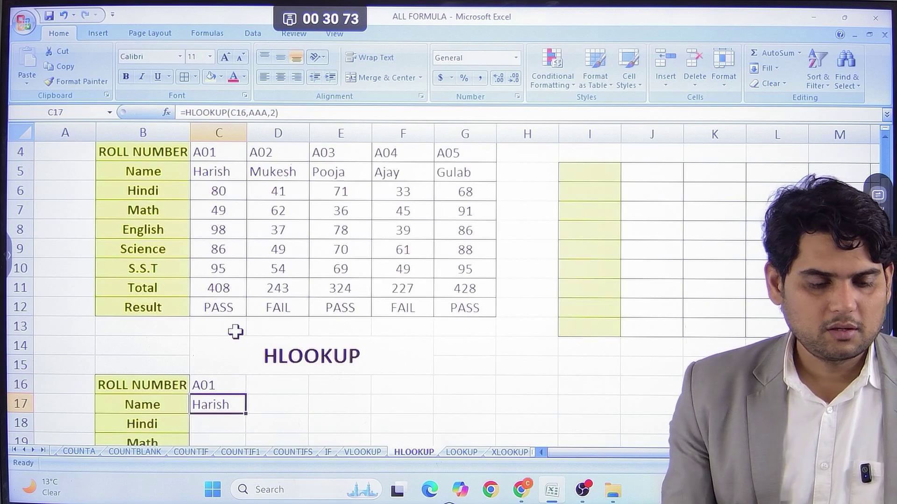
Set the roll number in C16 to A02 to test the name lookup.
click(227, 384)
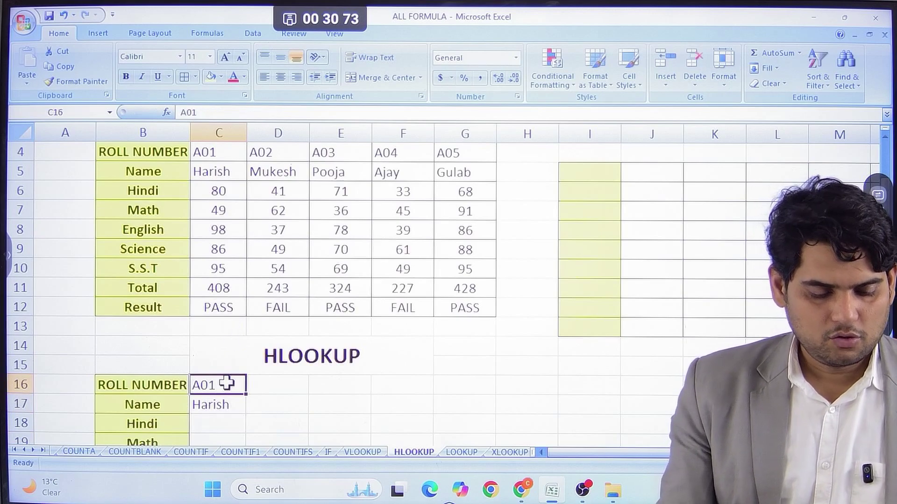
text(A0)
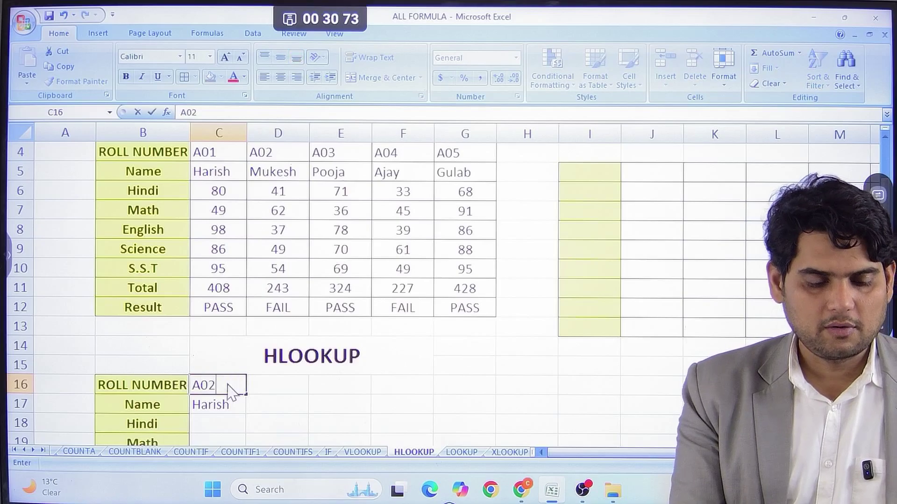
key(Return)
Review the HLOOKUP formula in C17 and fill it down through C24.
scroll(227, 382, down, 2)
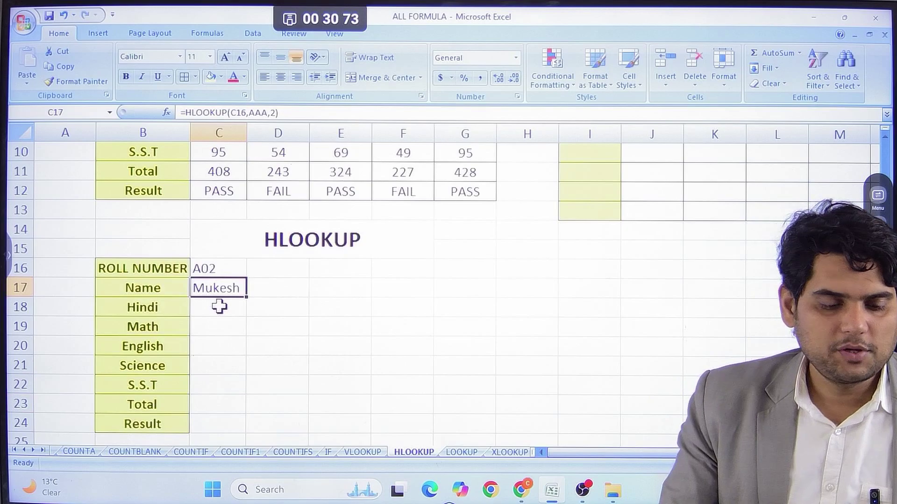
scroll(215, 299, down, 1)
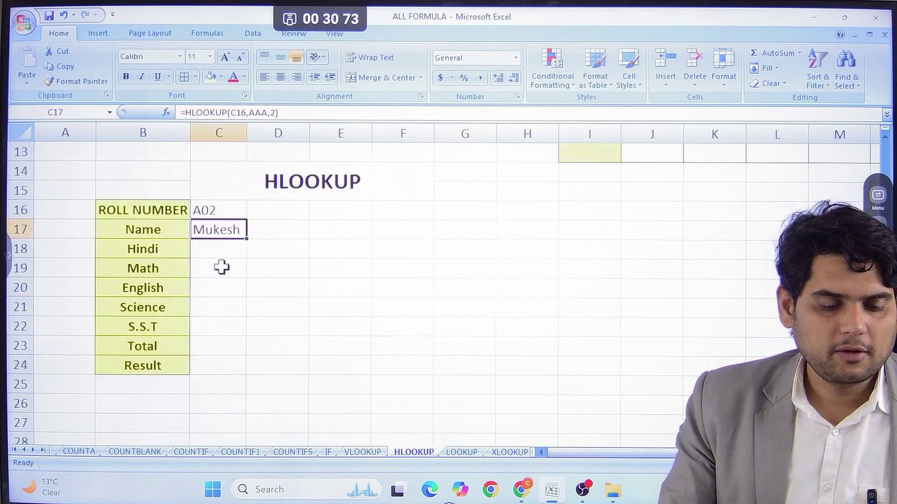
double_click(224, 229)
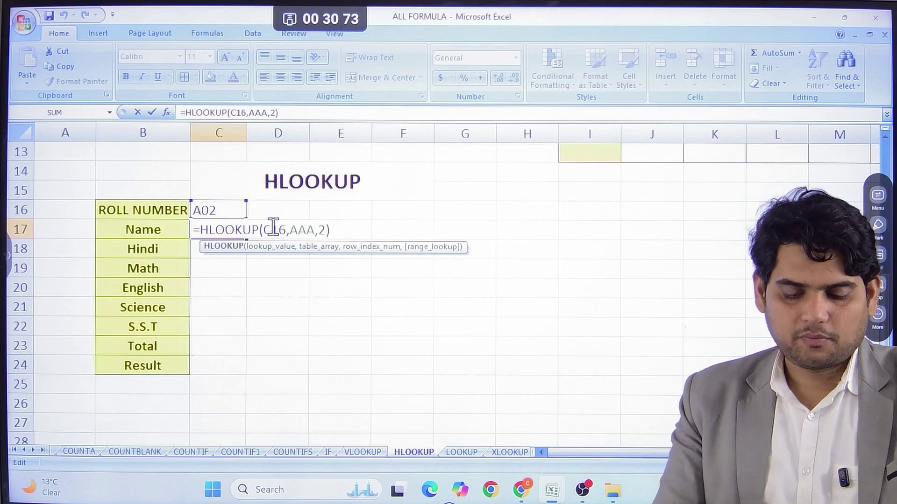
key(Return)
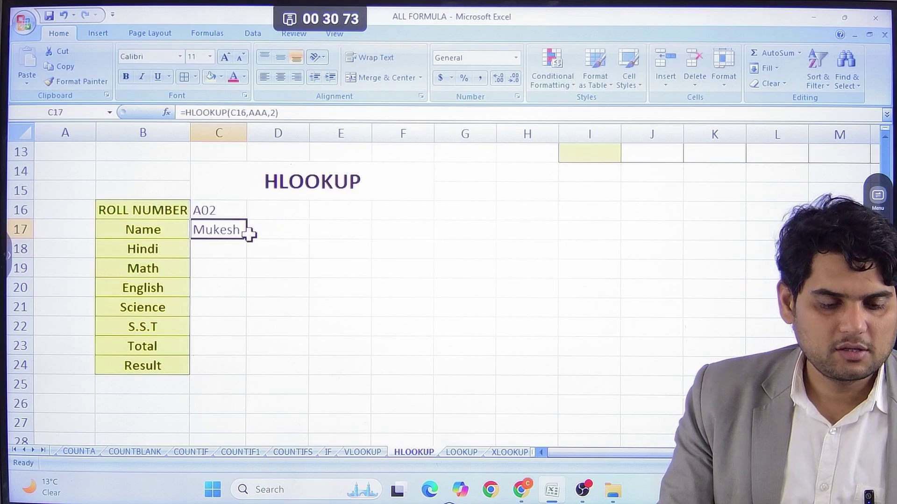
drag(249, 238, 239, 374)
Inspect the lookup cell references in the copied formulas in C18 and C20.
click(216, 248)
double_click(216, 248)
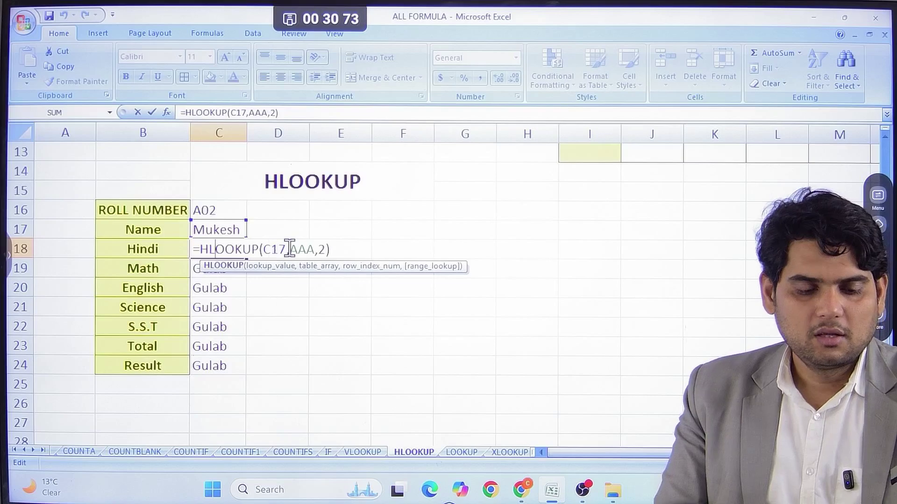
key(Return)
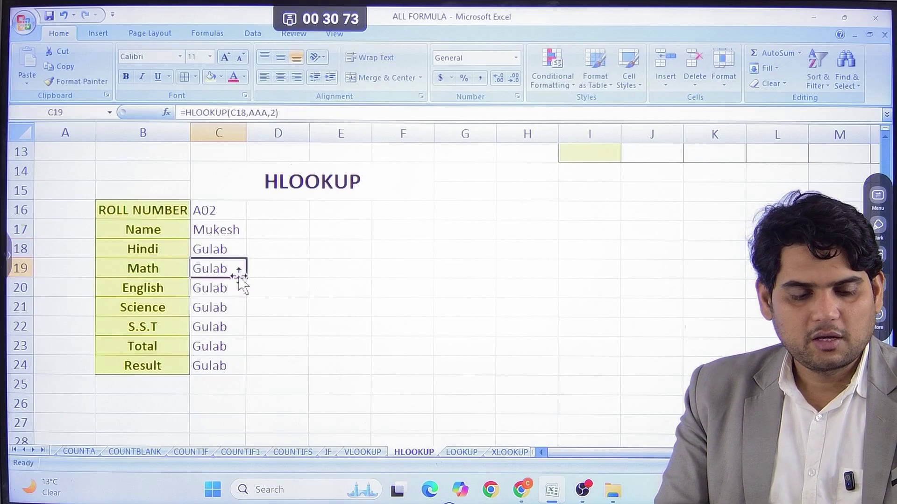
double_click(235, 288)
key(Return)
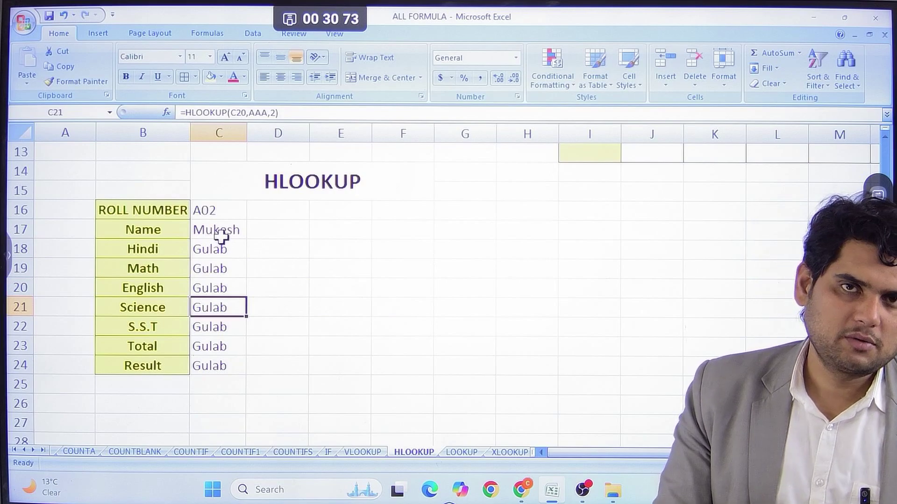
Lock the lookup row in C17 so the formula reads =HLOOKUP(C$16,AAA,2).
click(224, 233)
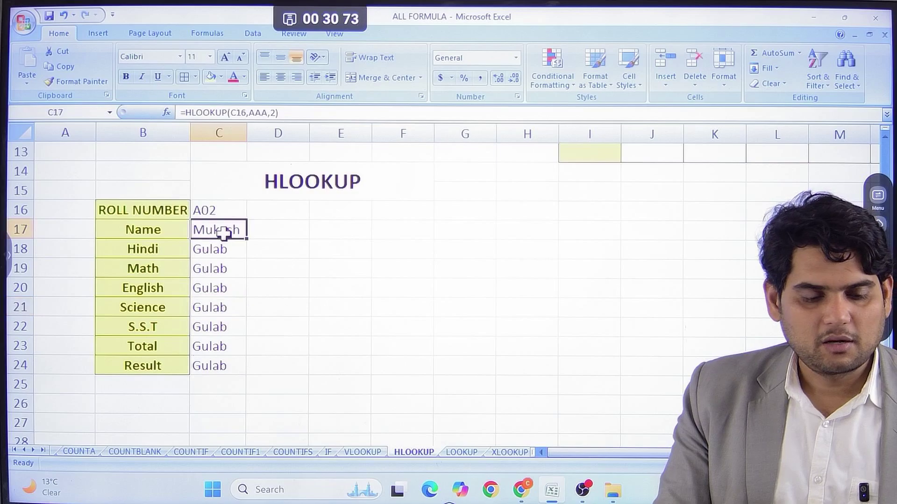
double_click(224, 233)
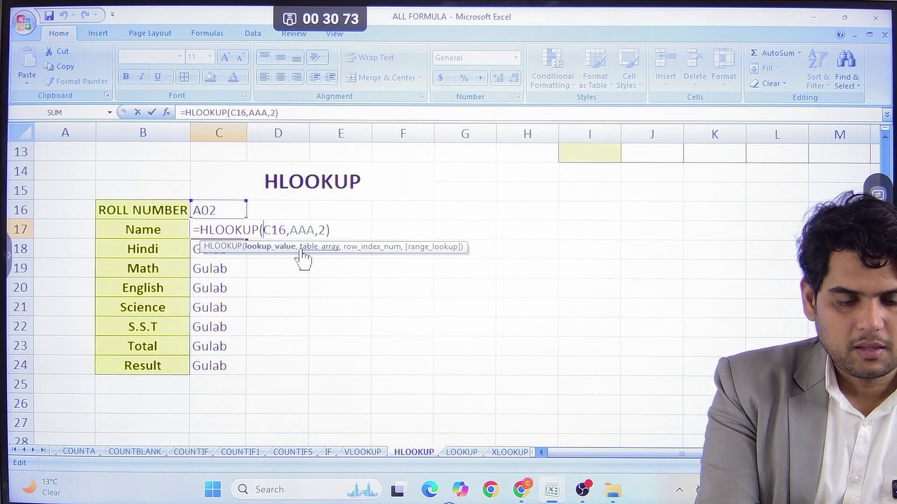
key(Right)
text($)
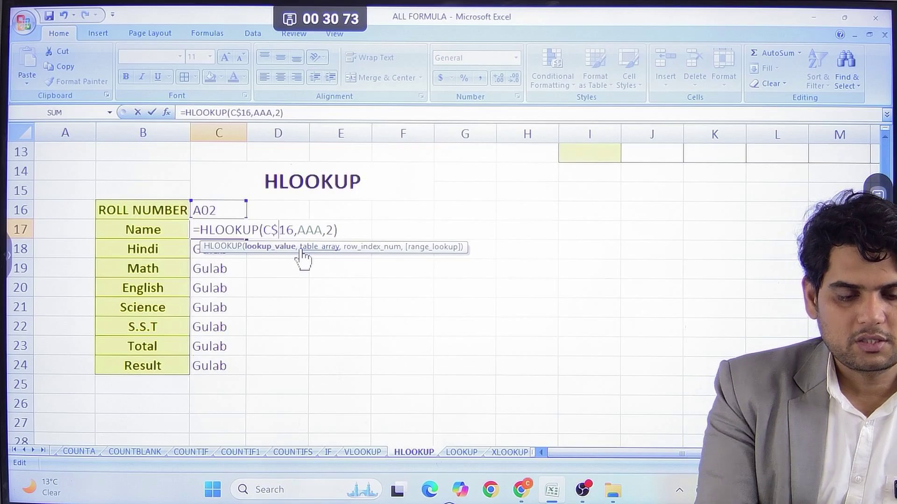
key(Return)
Fill the row-locked HLOOKUP formula from C17 down through C24.
click(230, 230)
drag(250, 242, 233, 371)
click(206, 254)
key(ctrl+Down)
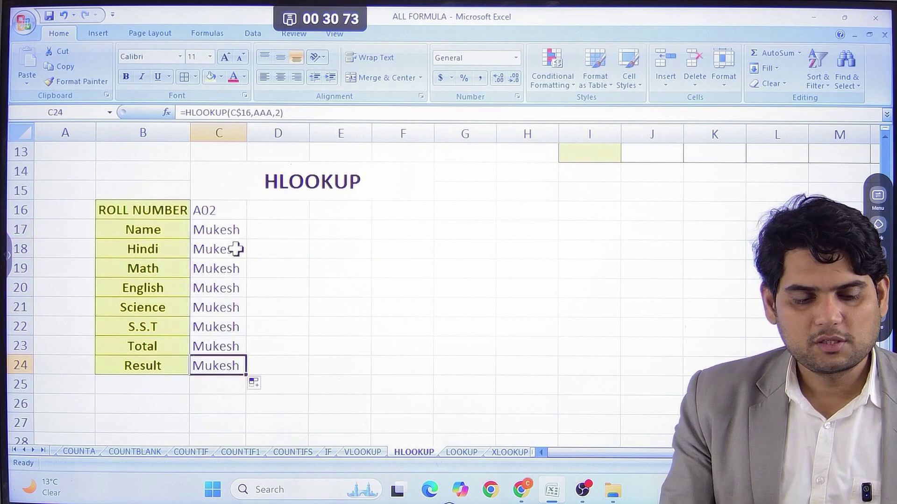
Set the row index in the HLOOKUP formulas to 3 for Hindi (C18) and 4 for Math (C19).
double_click(240, 249)
double_click(331, 249)
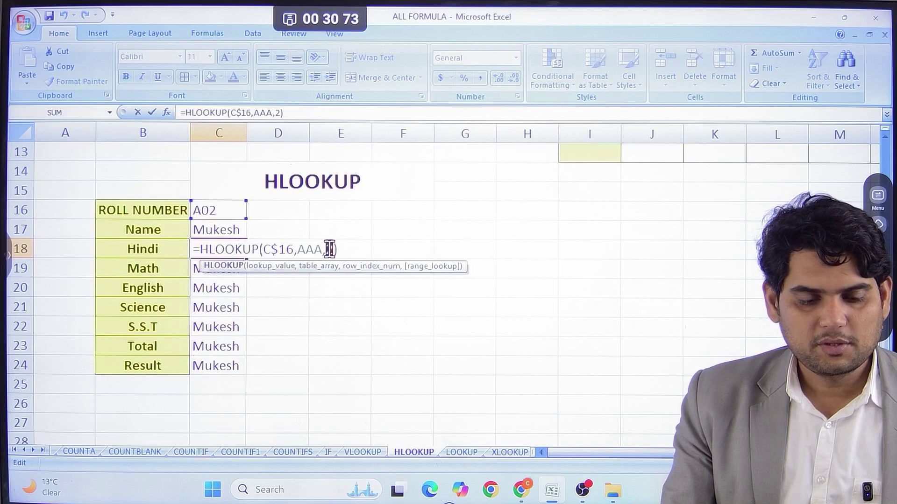
text(3)
key(Return)
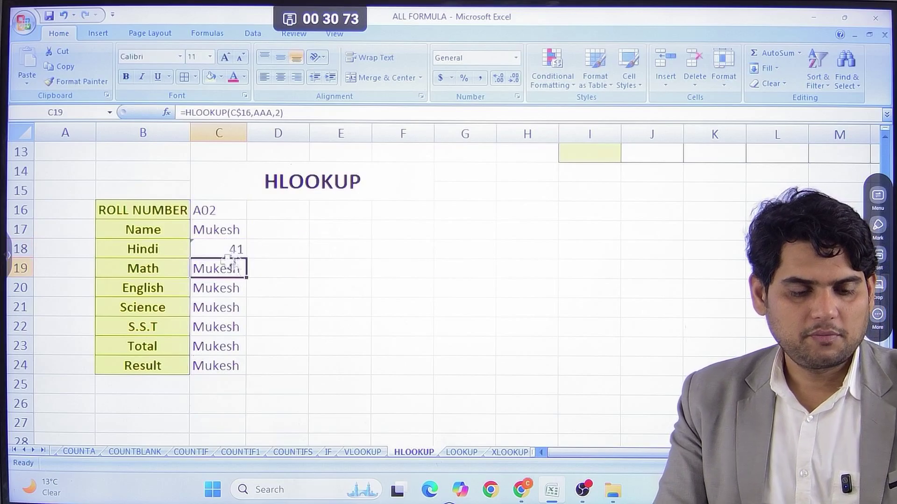
double_click(226, 268)
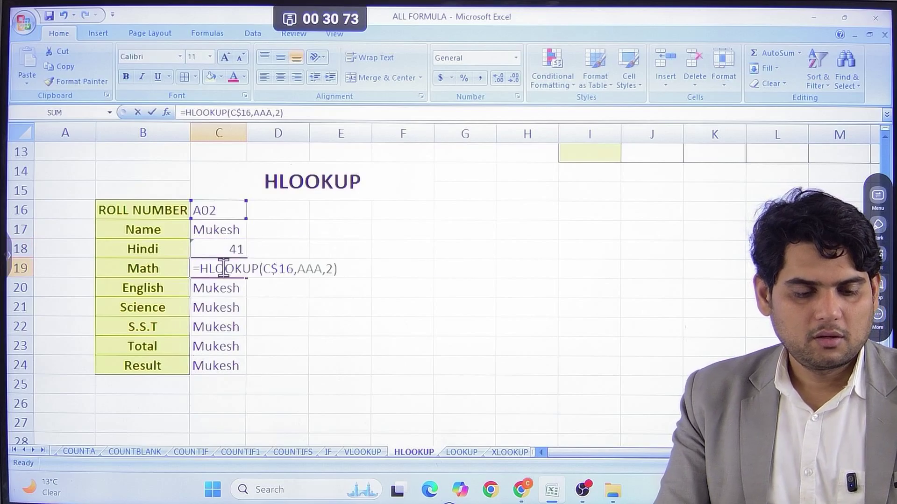
double_click(330, 269)
text(4)
key(Return)
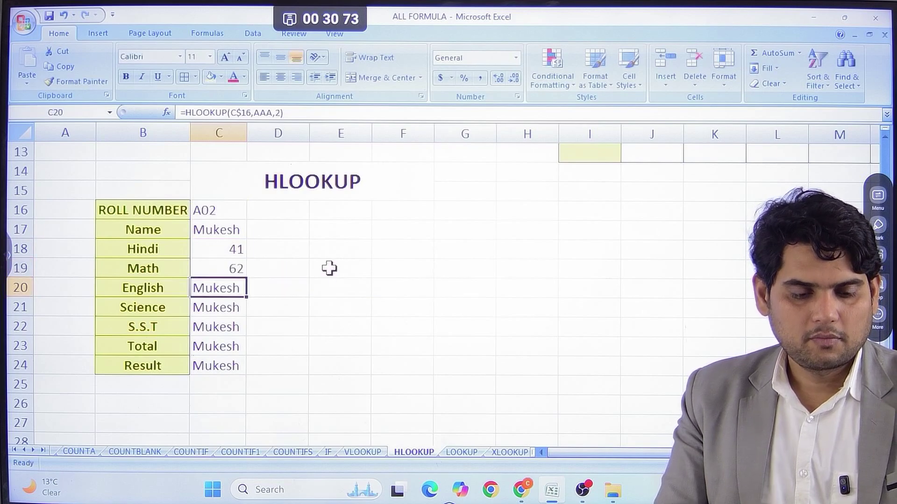
Set the row index in the HLOOKUP formulas to 5 for English (C20) and 6 for Science (C21).
double_click(250, 282)
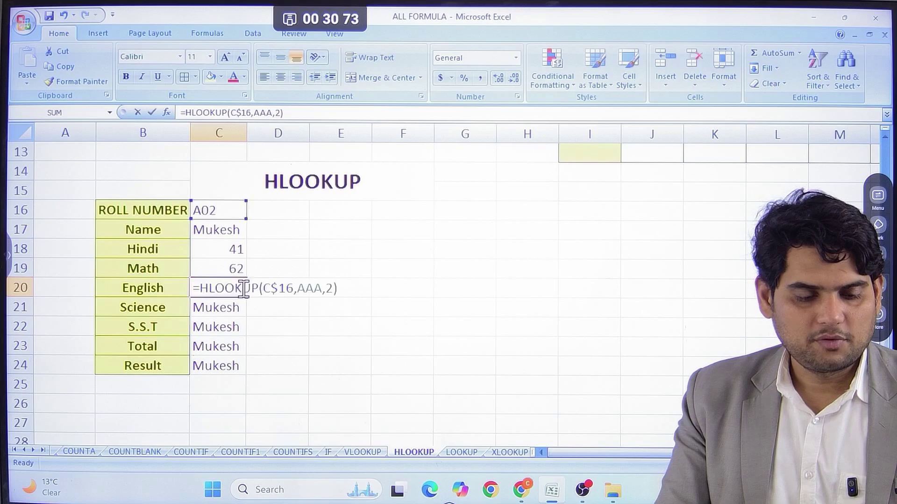
double_click(329, 287)
text(5)
key(Return)
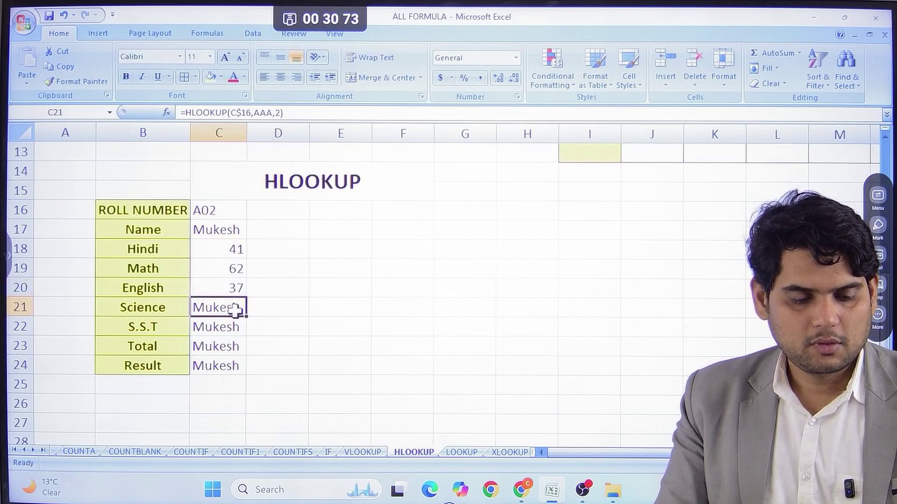
double_click(238, 309)
double_click(332, 308)
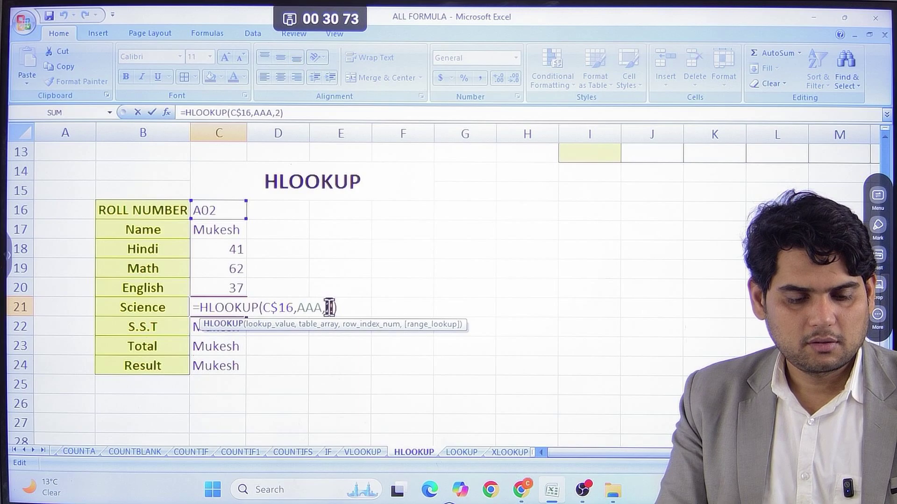
text(6)
key(Return)
Set the row index in the HLOOKUP formulas to 7 for S.S.T (C22) and 8 for Total (C23).
double_click(241, 325)
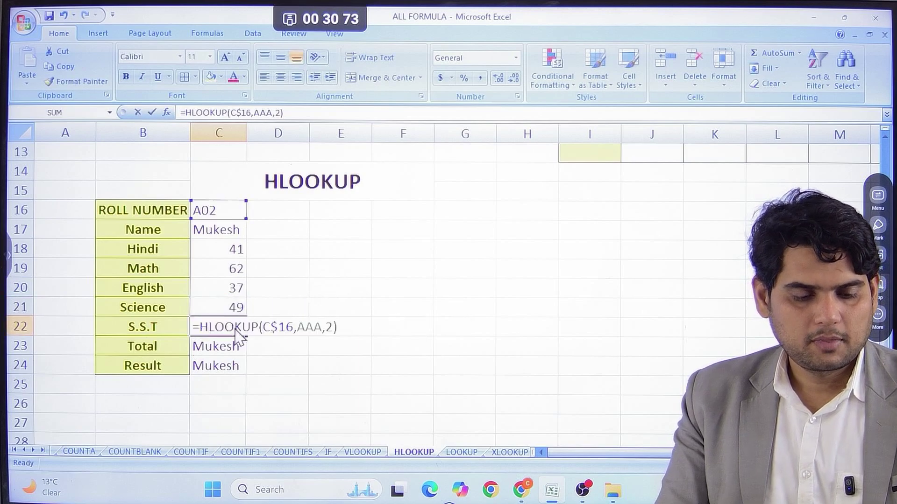
double_click(331, 326)
text(7)
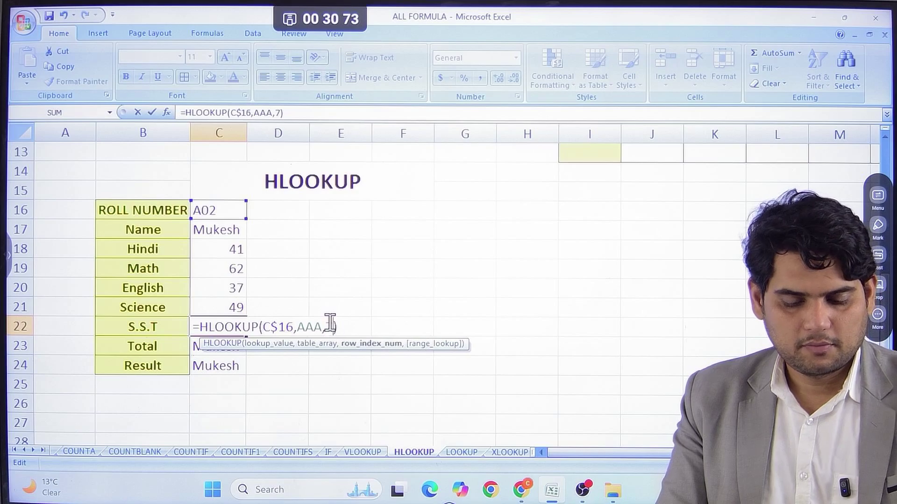
key(Return)
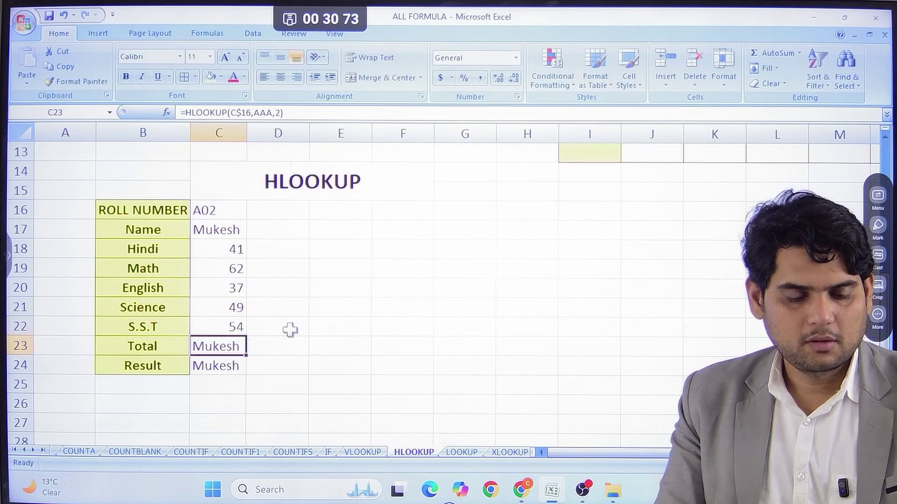
double_click(218, 348)
double_click(331, 346)
double_click(330, 346)
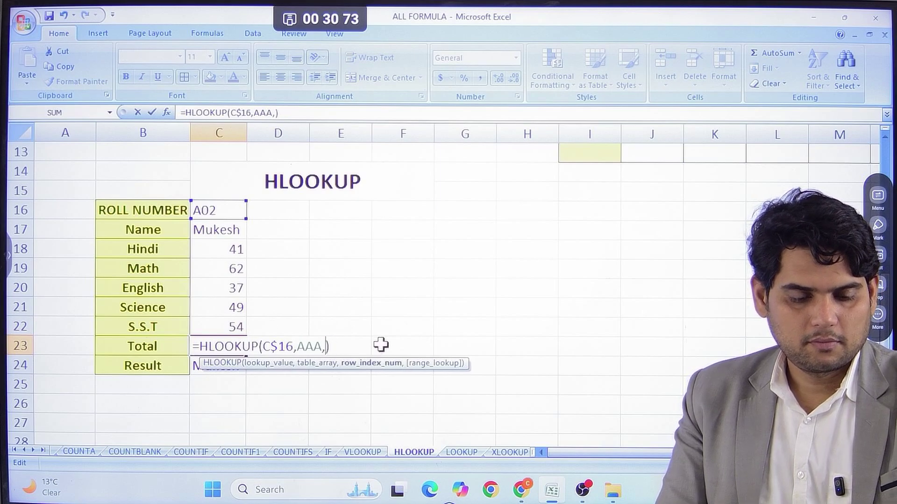
text(8)
key(Return)
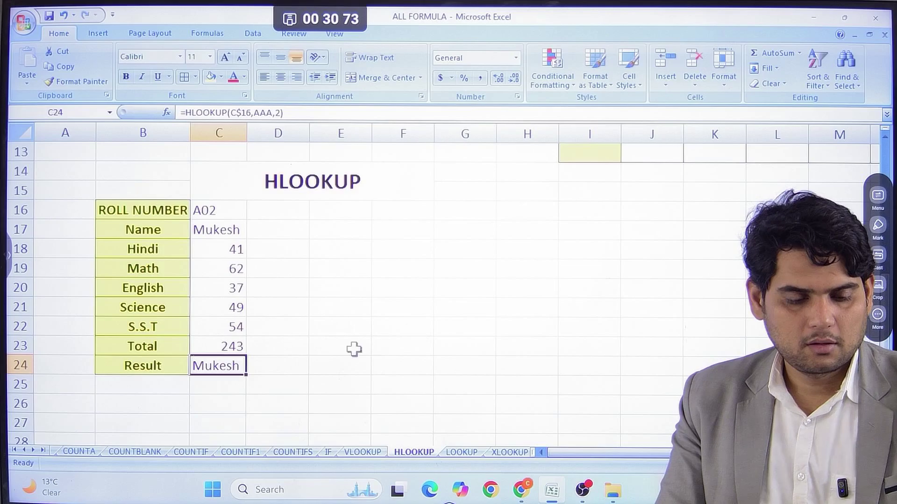
Set the row index in the Result formula in C24 to 9.
double_click(222, 367)
double_click(331, 365)
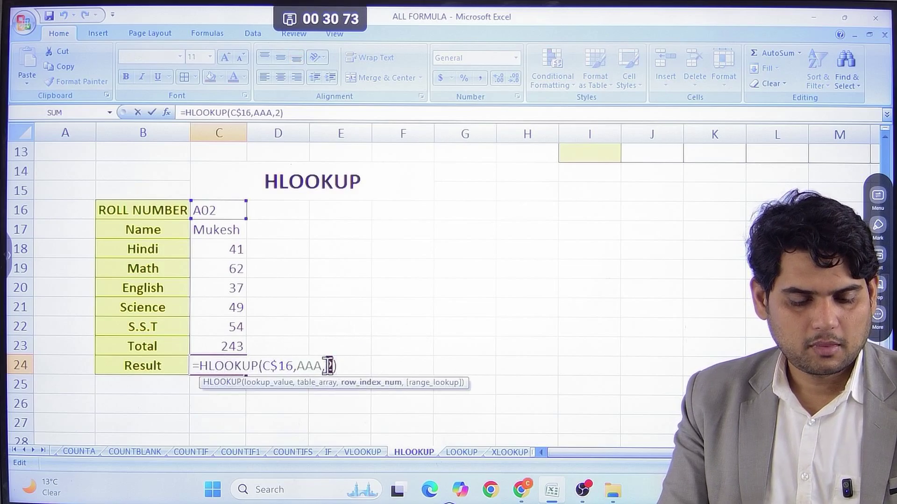
text(9)
key(Return)
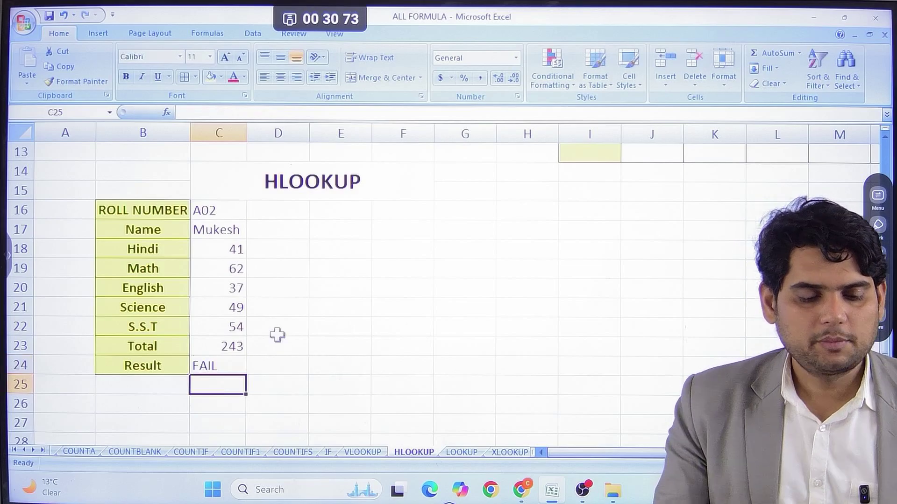
Test the completed lookup block by entering roll number A04 and then A06 in C16.
click(221, 213)
text(A0)
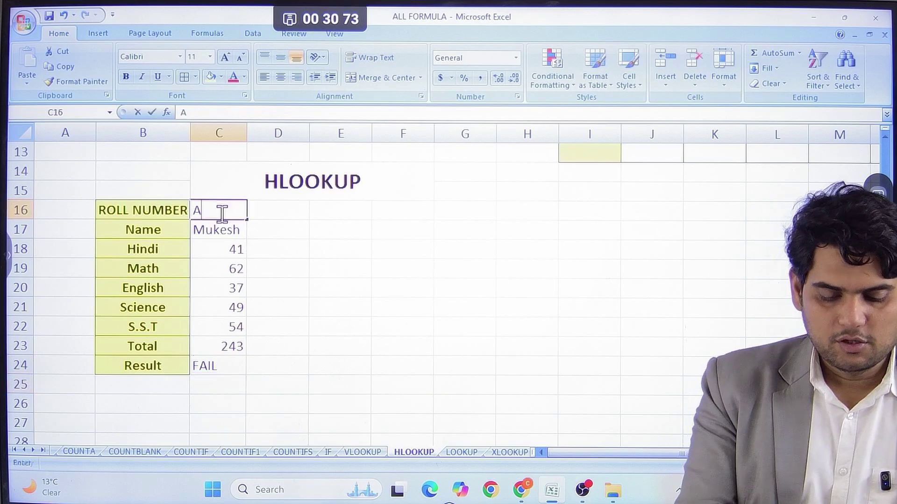
key(Return)
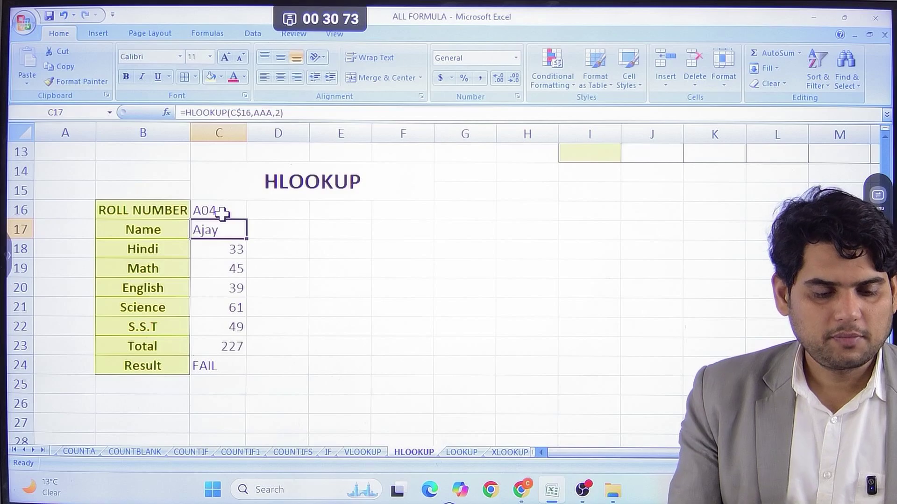
double_click(224, 210)
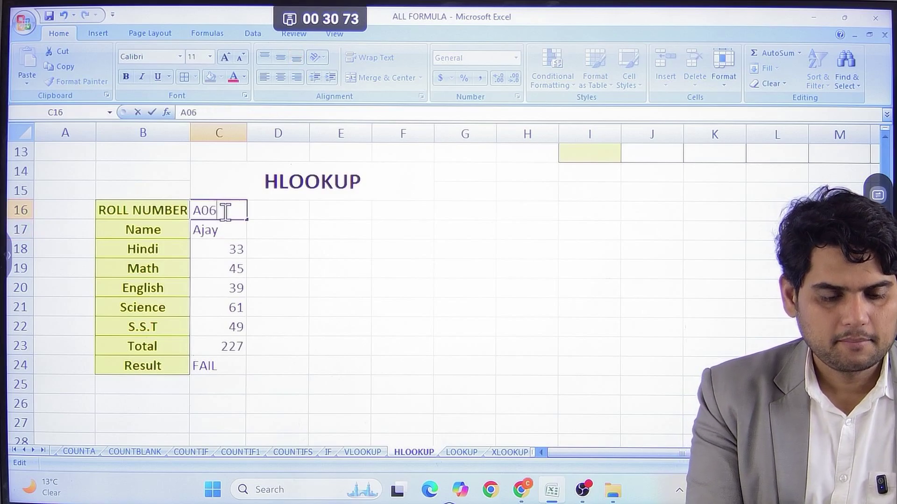
text(6)
key(Return)
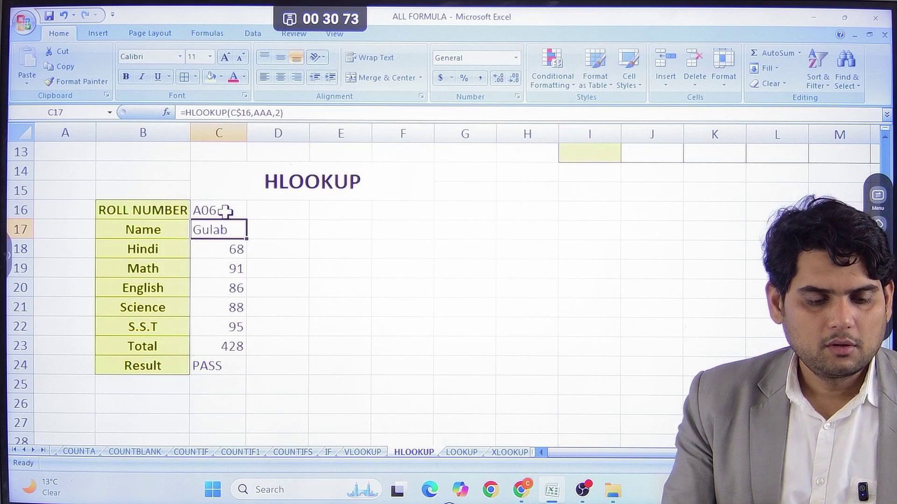
Check the roll numbers in the student table and set the one in C16 to A05.
scroll(224, 211, up, 4)
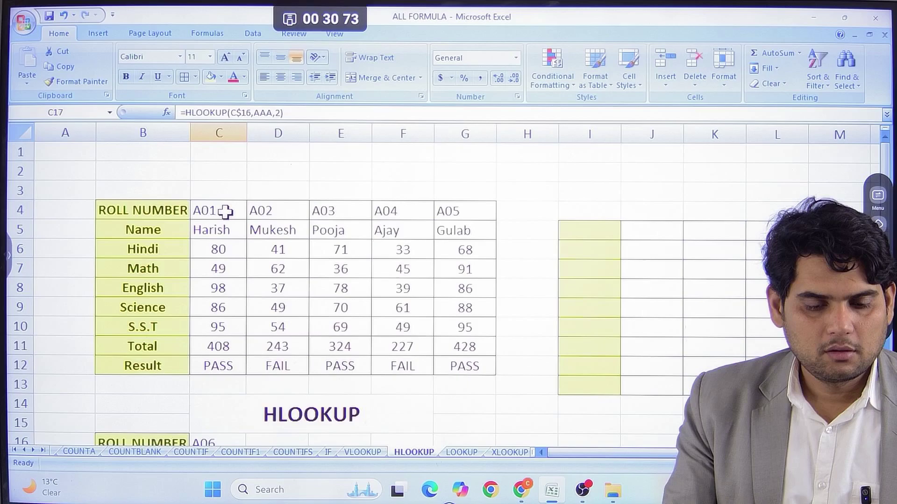
scroll(225, 211, down, 2)
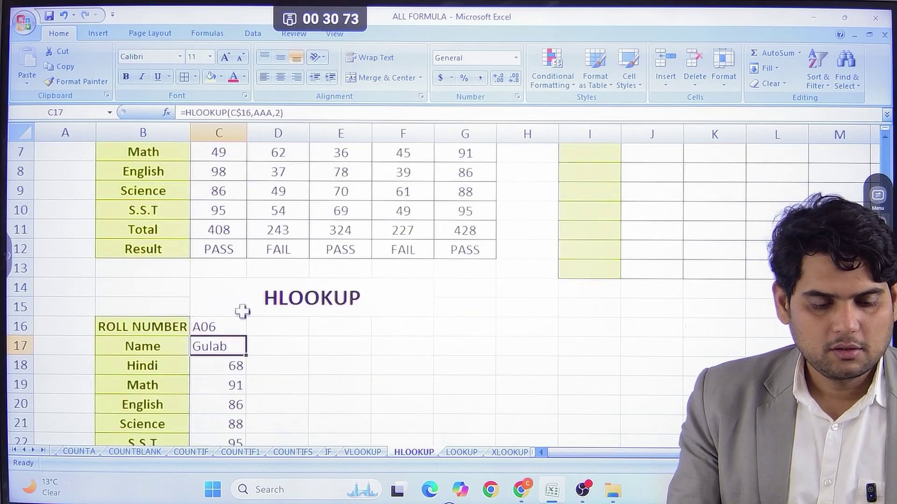
double_click(237, 326)
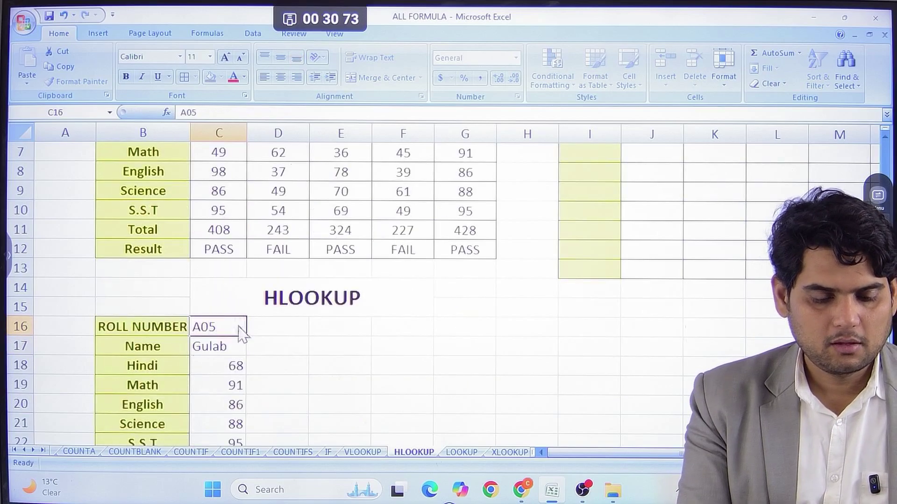
key(Return)
Set the roll number in C16 of the HLOOKUP block to A03.
double_click(238, 324)
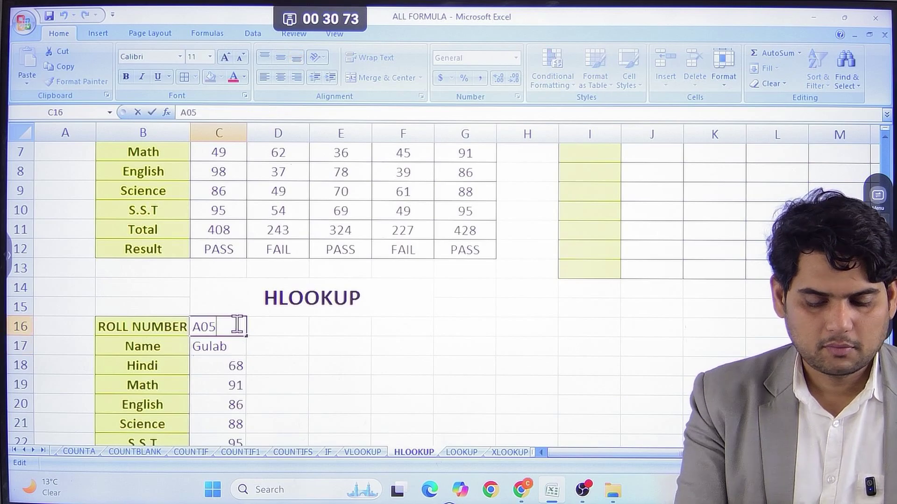
text(3)
key(Return)
Compare the values returned by the HLOOKUP block with the A03 column of the student table.
scroll(237, 324, up, 2)
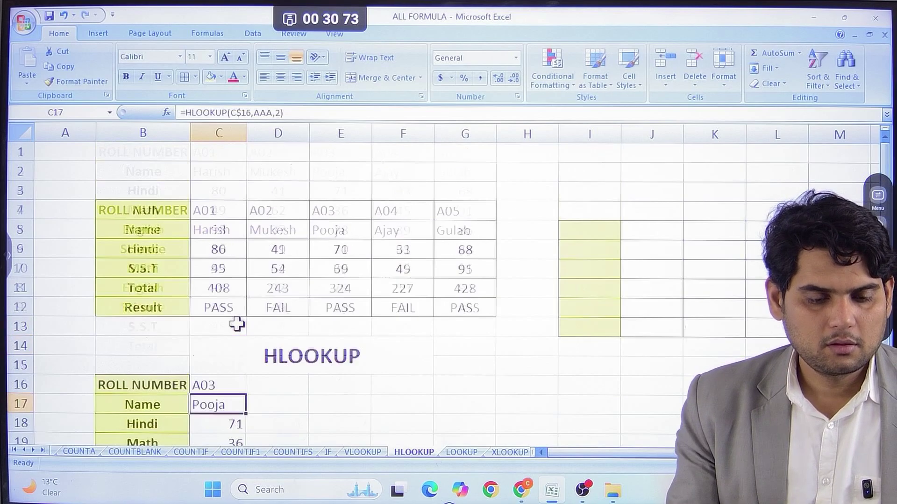
scroll(237, 324, down, 4)
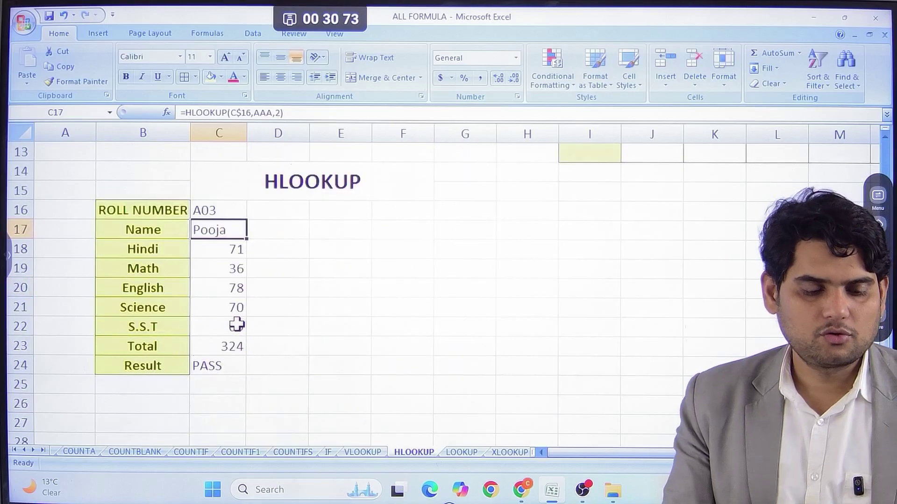
scroll(236, 324, up, 1)
scroll(237, 324, up, 2)
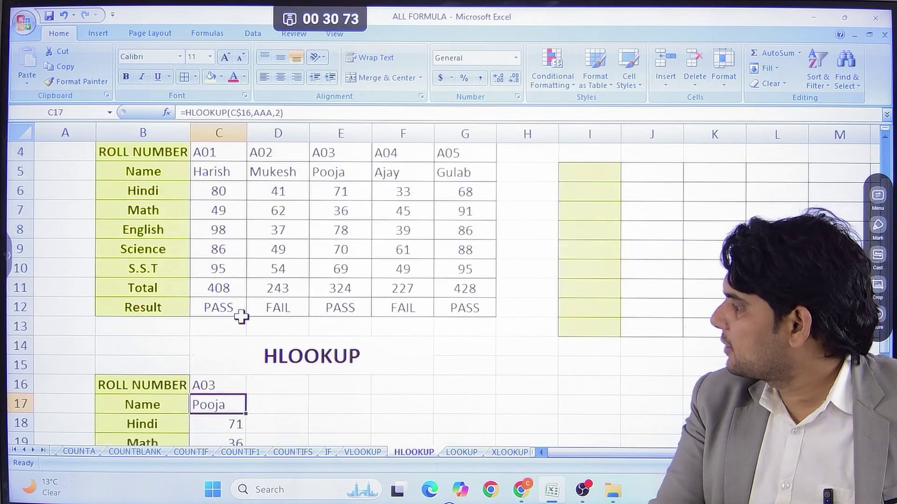
scroll(241, 317, down, 3)
scroll(241, 317, up, 2)
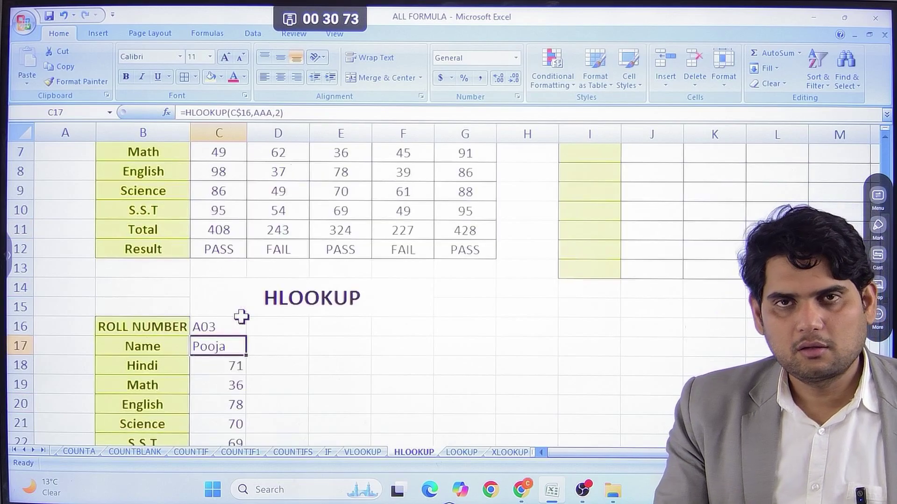
scroll(241, 318, up, 1)
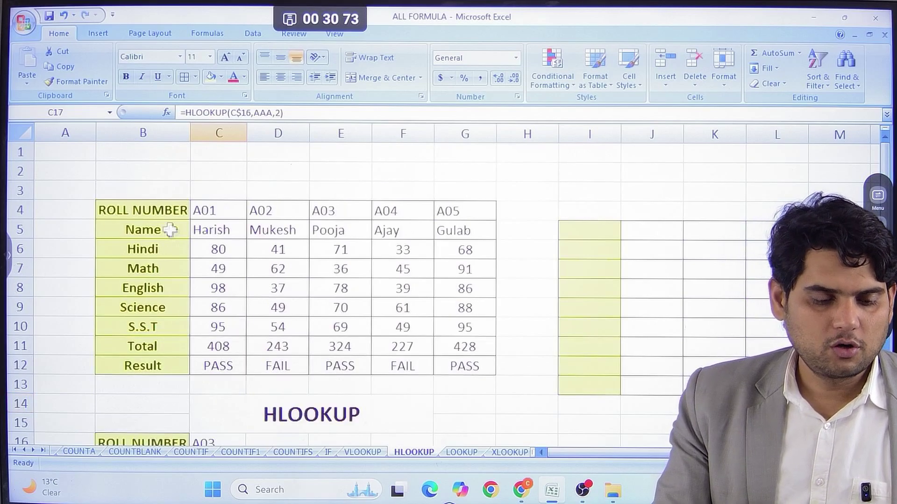
scroll(154, 215, down, 2)
scroll(161, 219, up, 2)
scroll(165, 206, down, 3)
scroll(163, 211, up, 1)
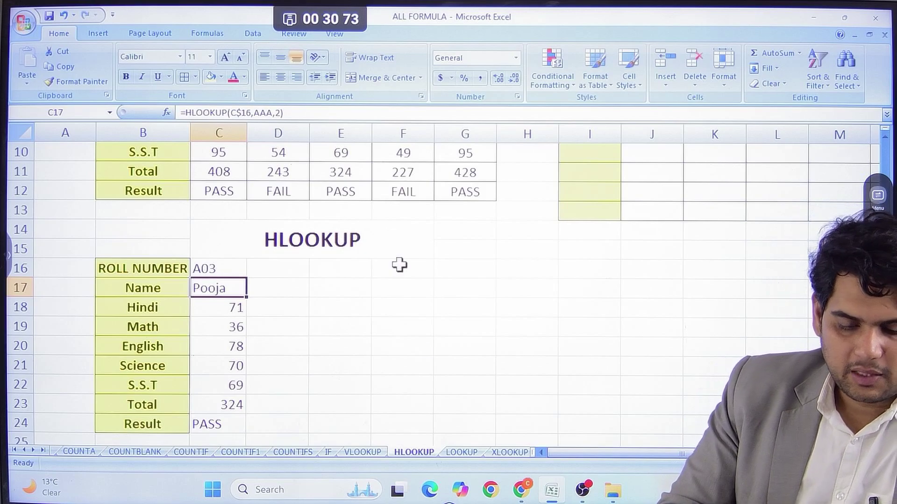
Open the workbook's XLOOKUP sheet, and switch to the Google Sheets spreadsheet in Chrome.
click(509, 453)
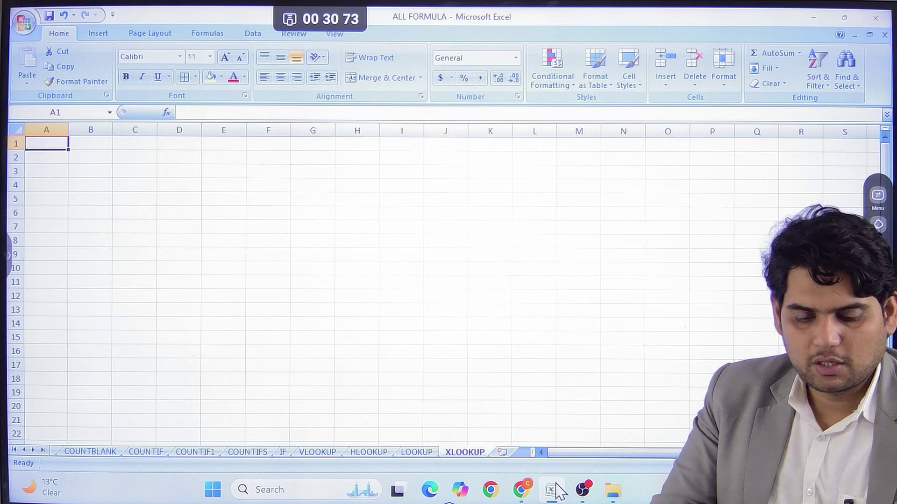
click(532, 489)
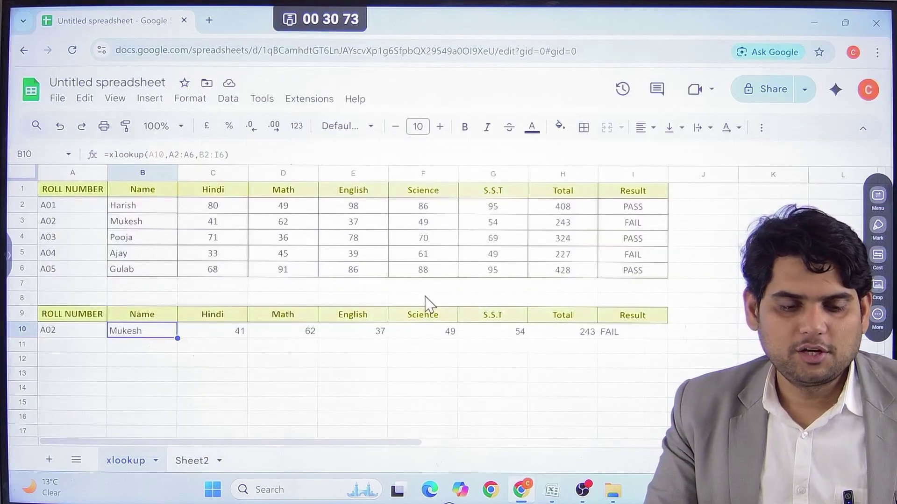
click(244, 360)
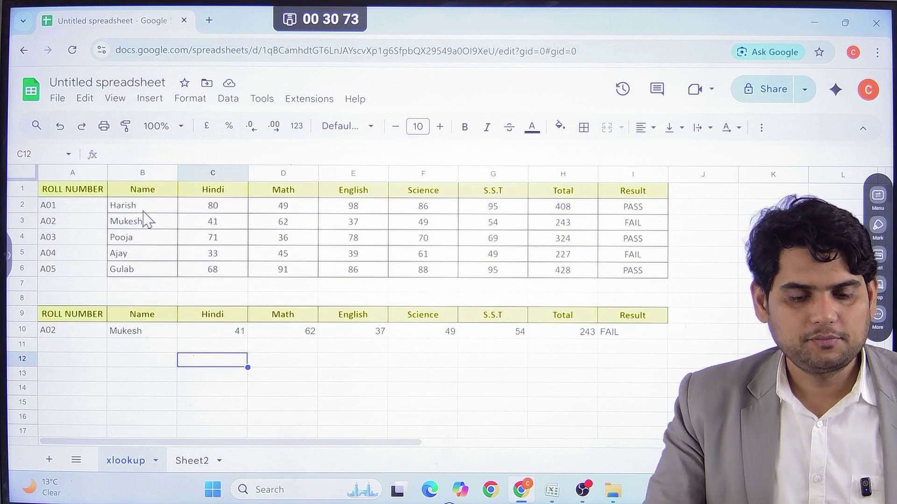
Select the student table A1:I6, and clear the contents of the old lookup block in A9:I11.
click(59, 192)
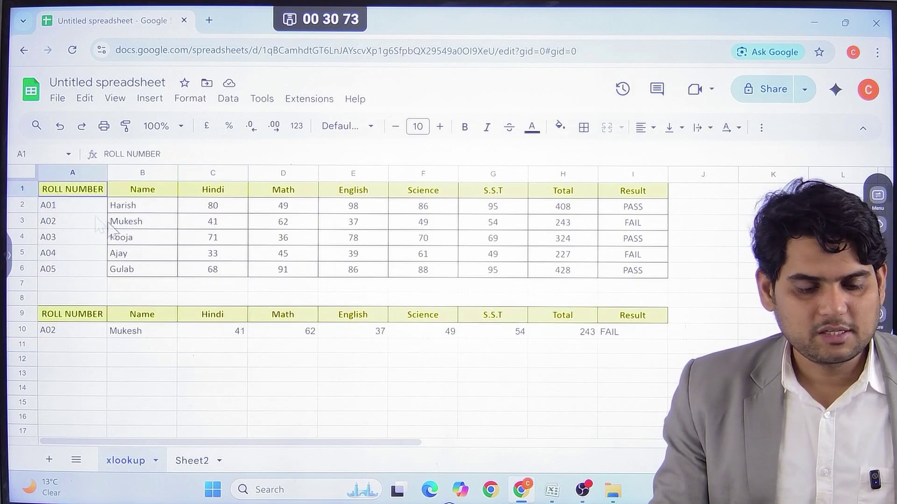
key(ctrl+a)
drag(703, 271, 661, 273)
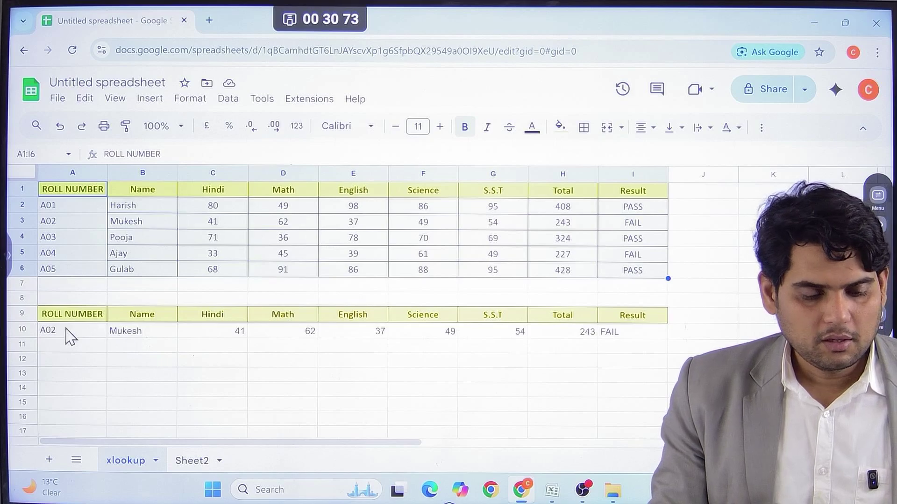
drag(46, 318, 614, 348)
key(Delete)
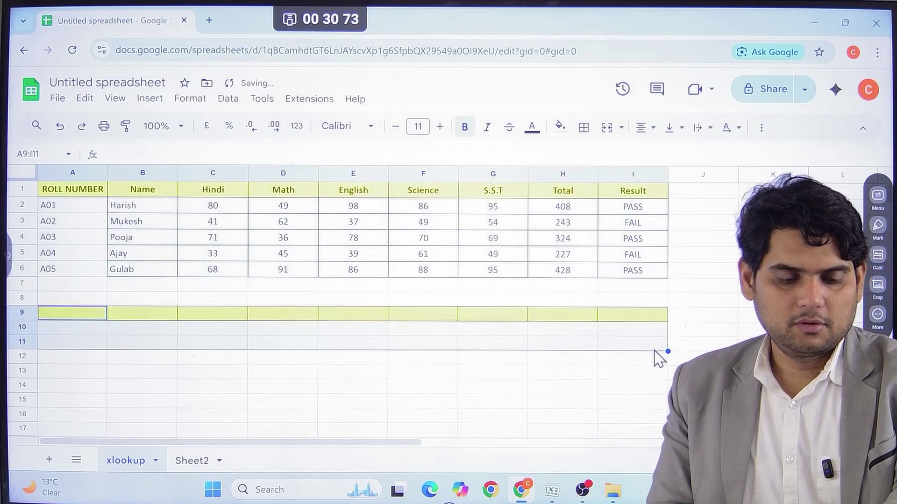
click(446, 349)
Copy the student table's header row A1:I1 and paste it at A9.
click(58, 192)
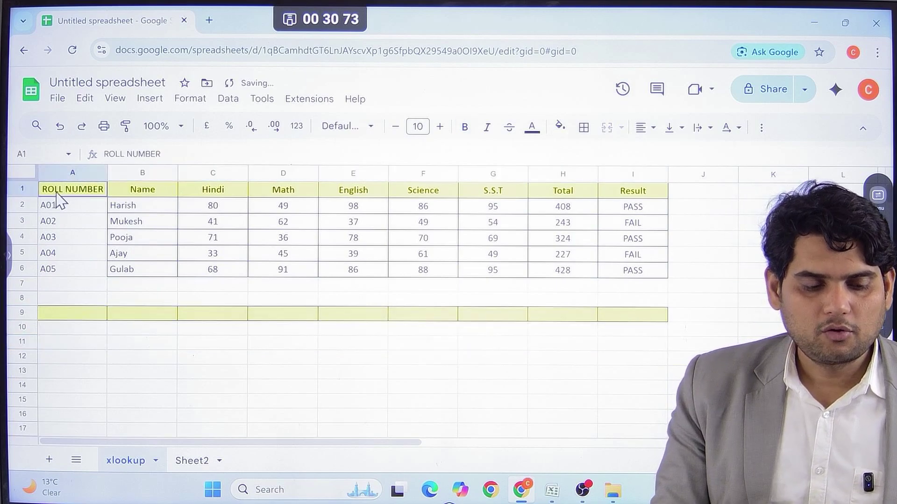
drag(111, 193, 624, 200)
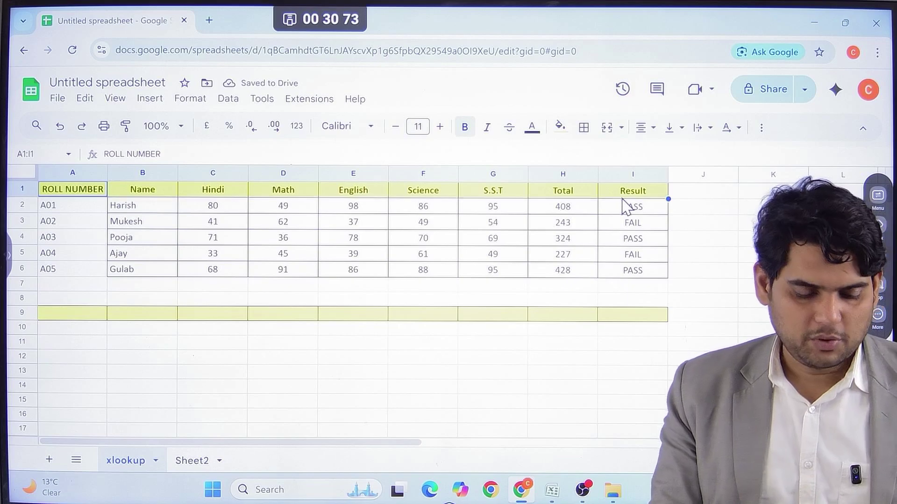
key(ctrl+c)
click(87, 317)
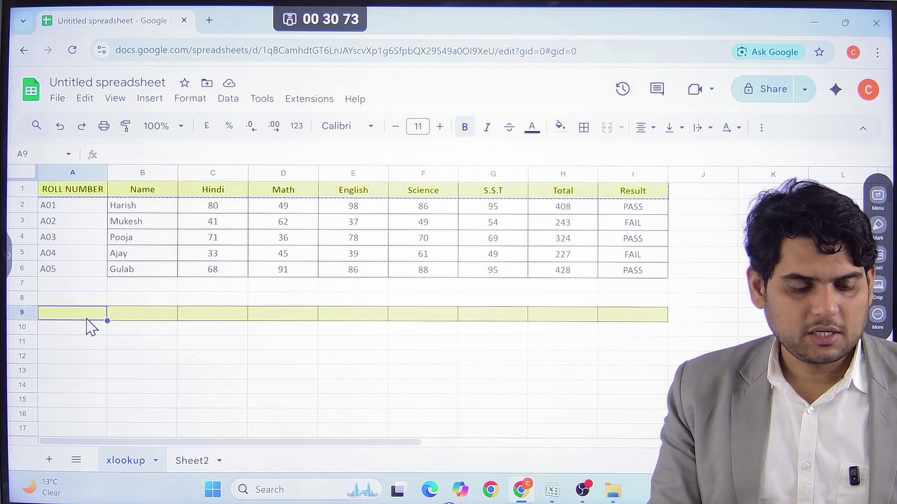
key(ctrl+v)
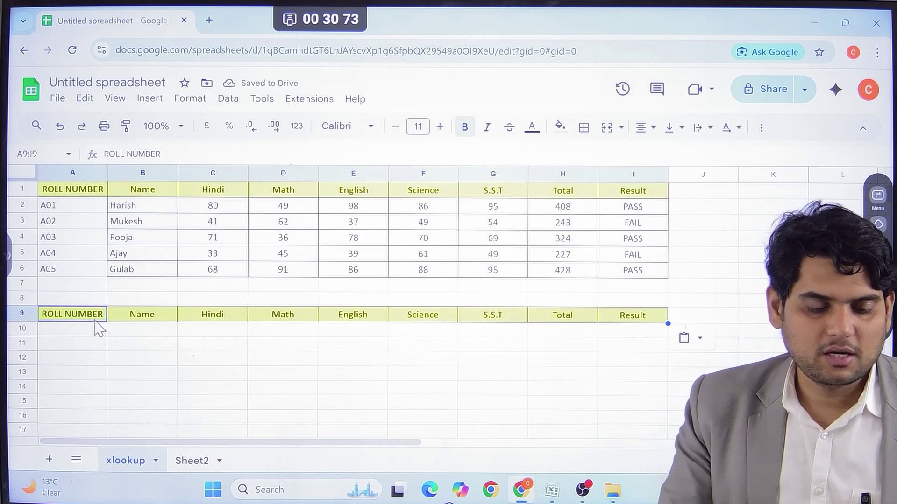
Look at Sheet2, return to the xlookup sheet, and enter =XLOOKUP(A10,A2:A6,B2:I6) in B10 under Name.
click(201, 460)
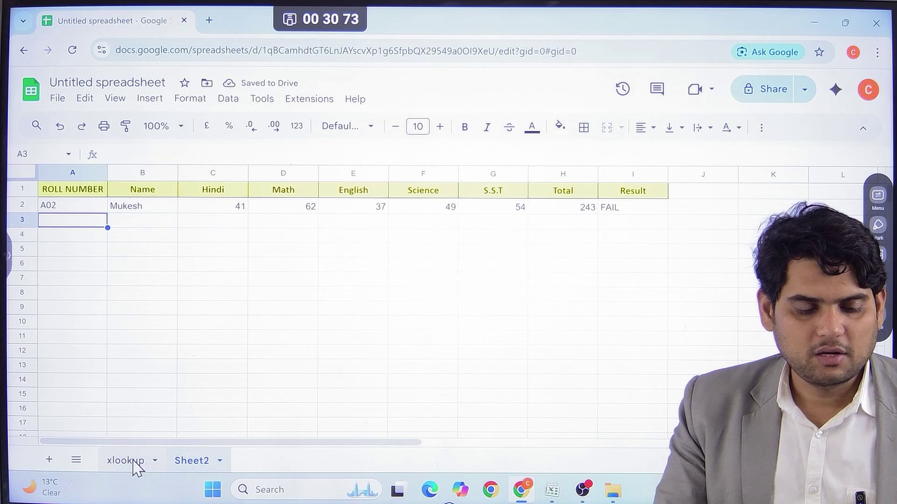
click(133, 459)
click(129, 331)
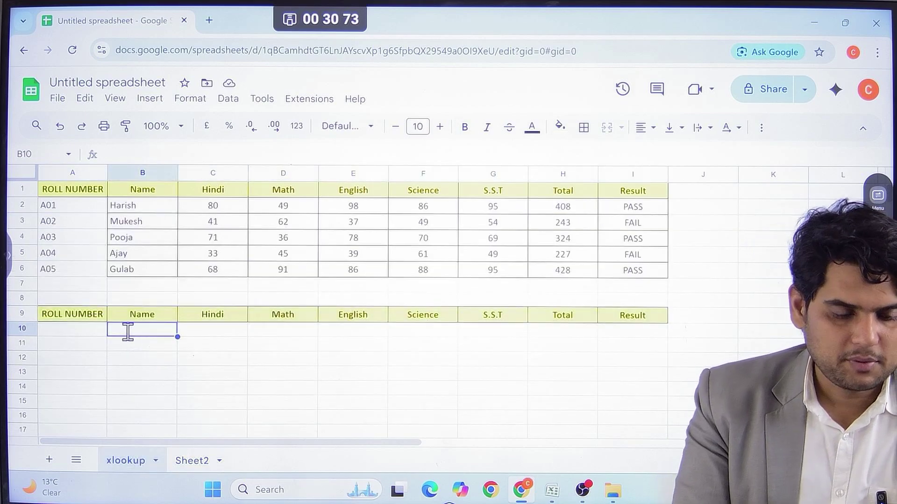
text(=XLOOK)
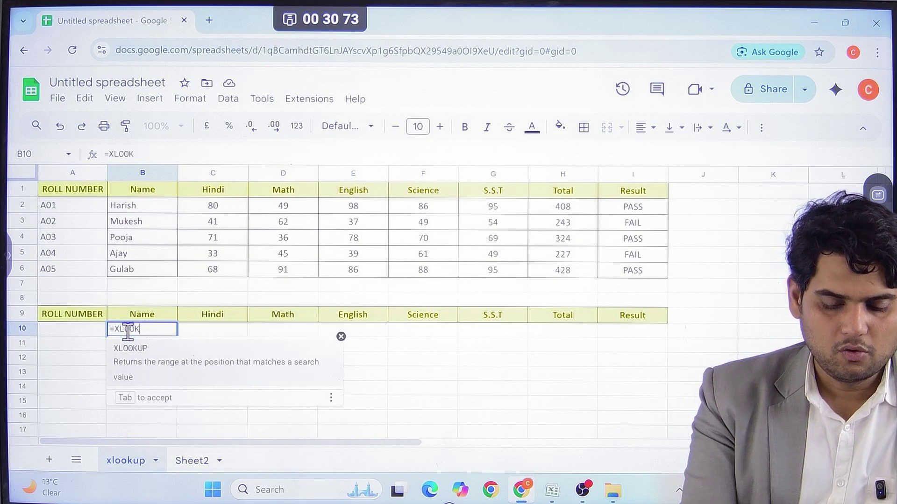
text(UP()
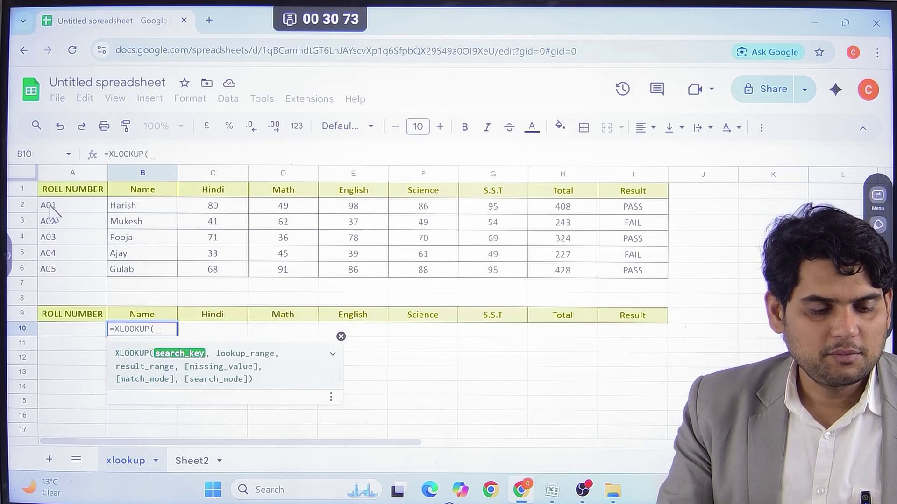
click(76, 337)
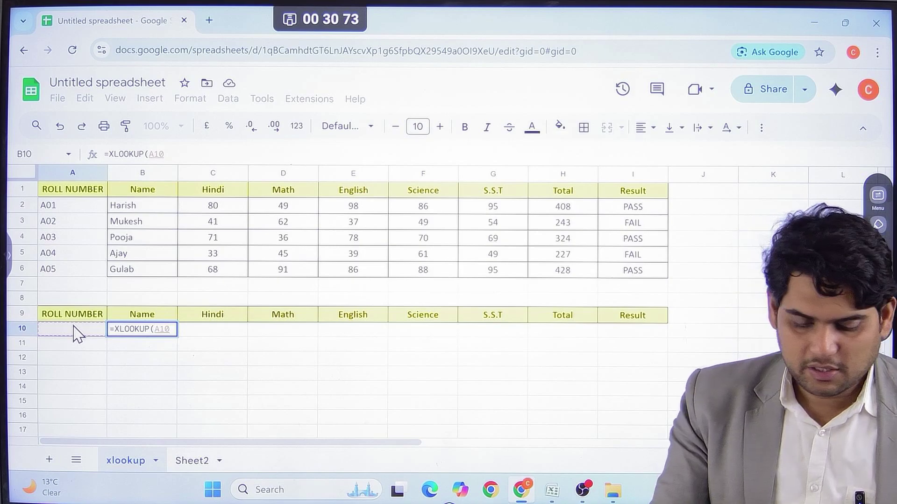
text(,)
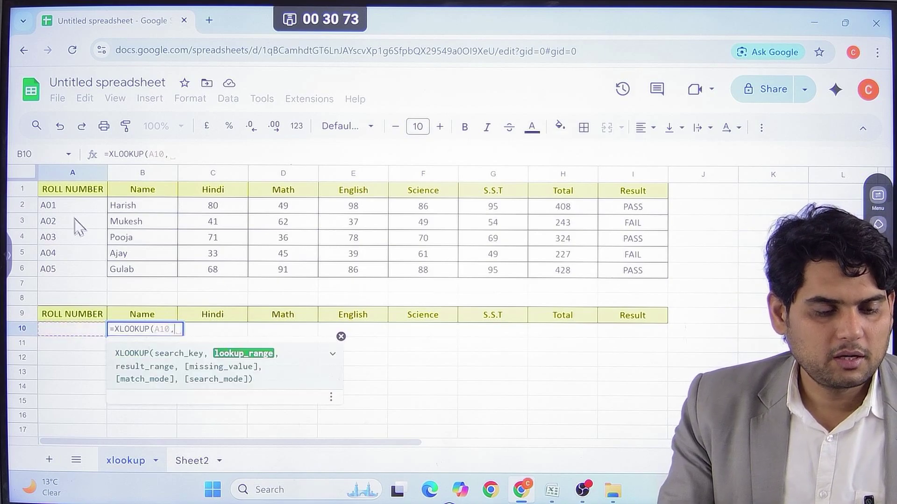
drag(72, 207, 71, 271)
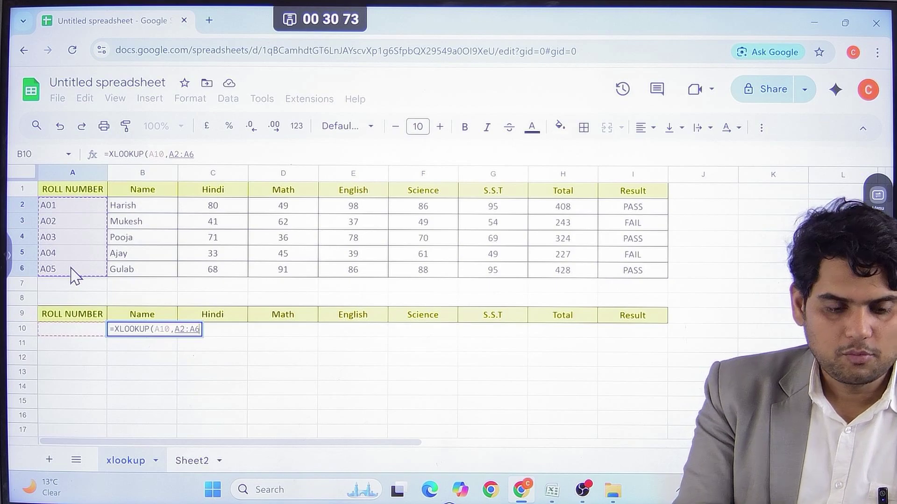
text(,)
drag(132, 206, 640, 276)
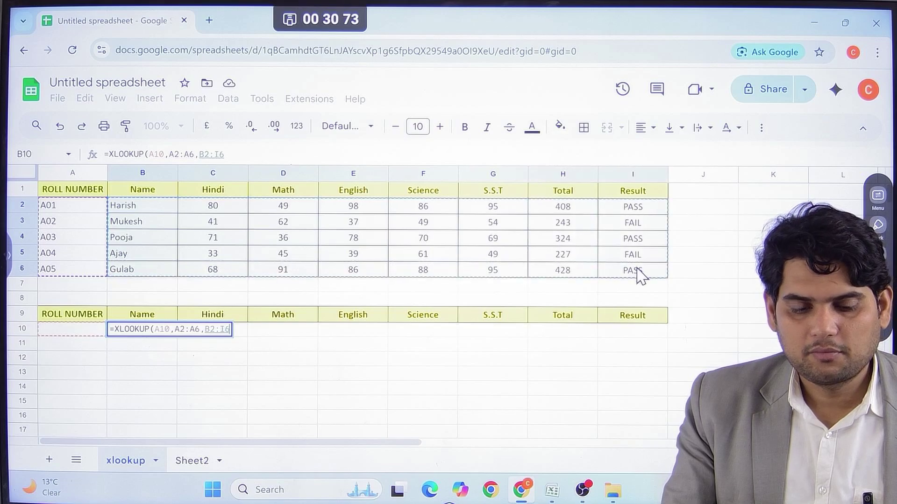
text())
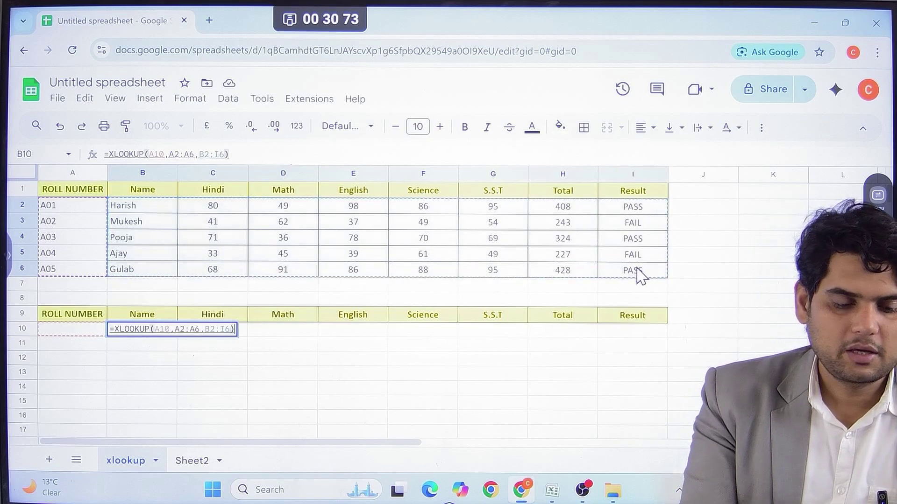
key(Return)
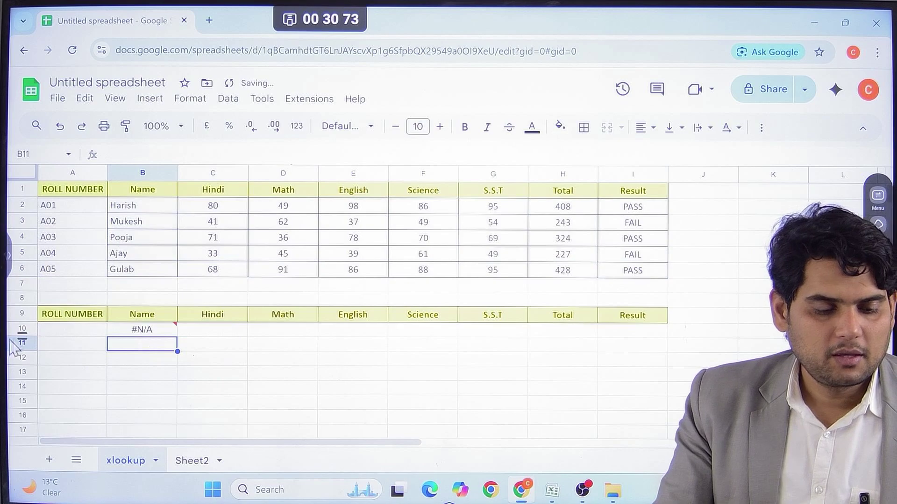
Test the XLOOKUP row by entering roll number A01 in A10, checking the Result and Name cells, and replacing it with A05.
click(61, 332)
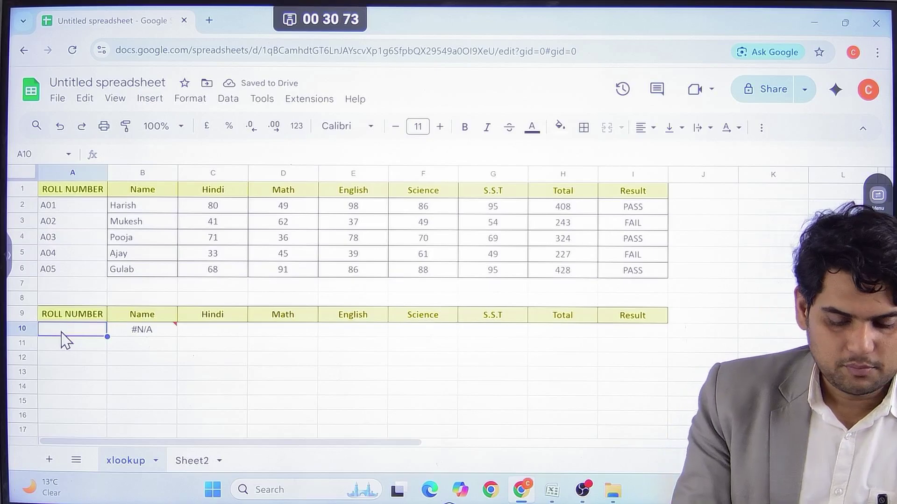
text(A01)
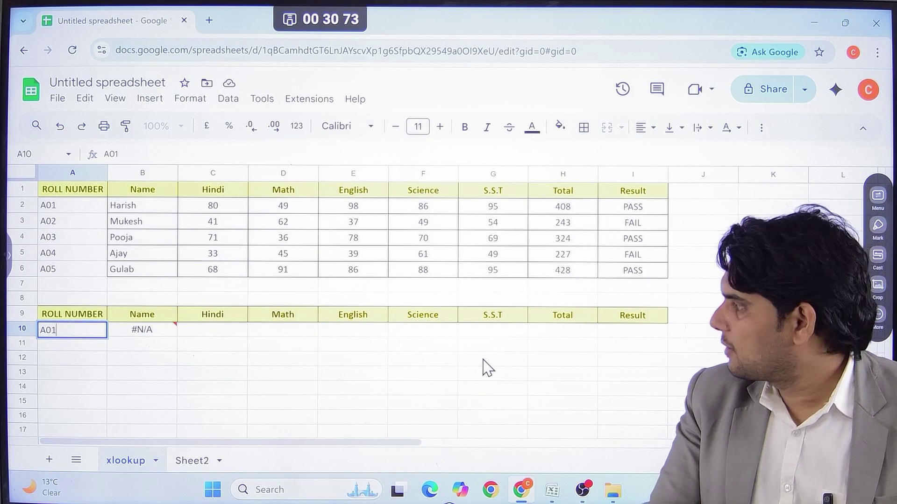
key(Return)
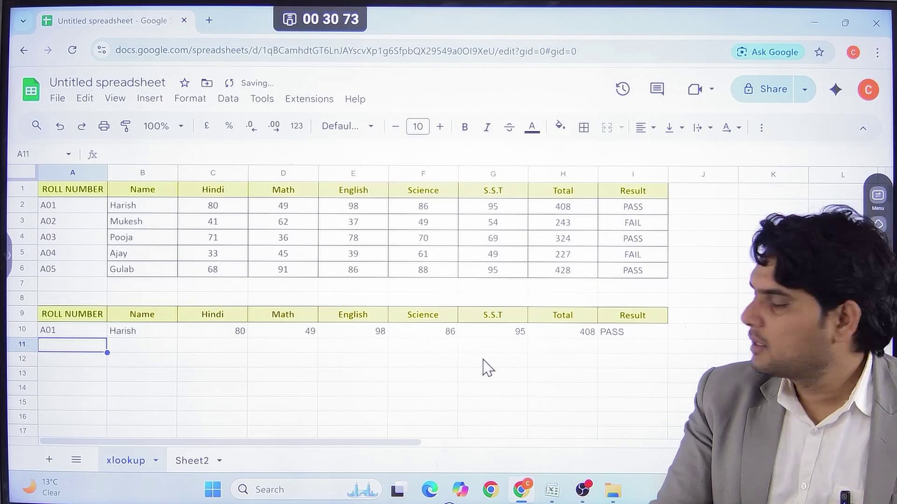
click(618, 329)
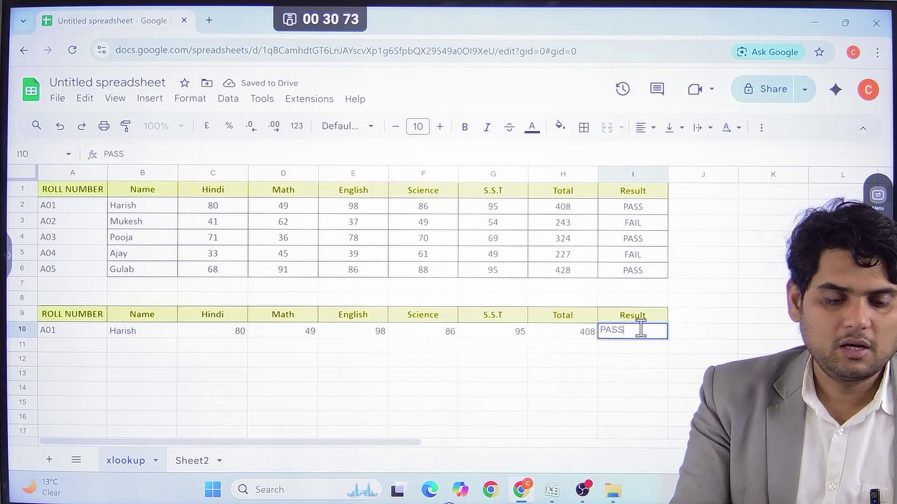
key(Return)
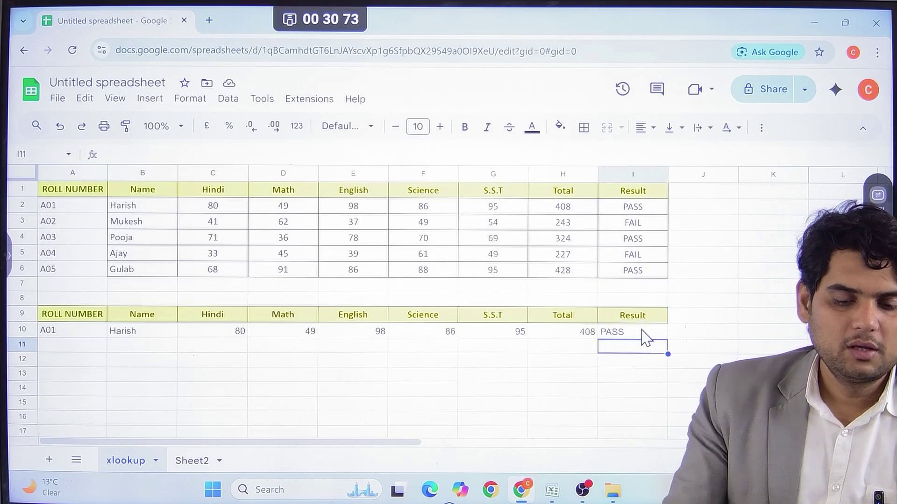
click(126, 332)
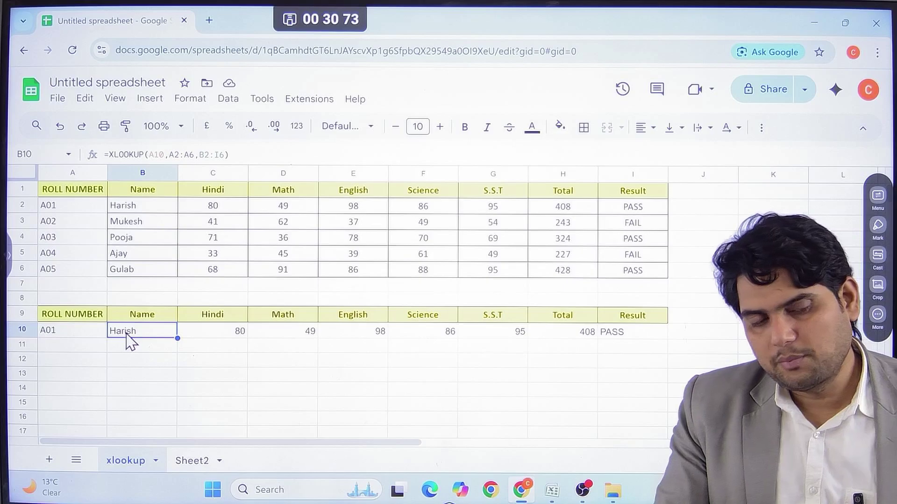
click(89, 331)
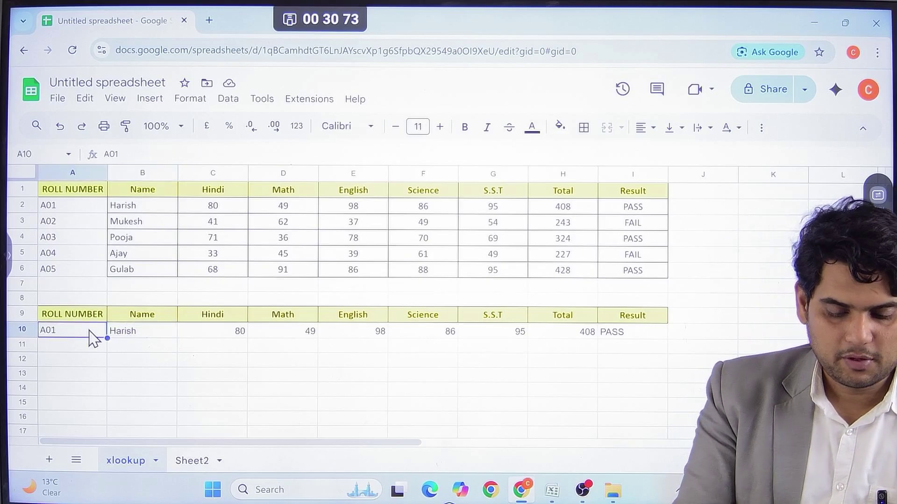
text(A0)
key(Return)
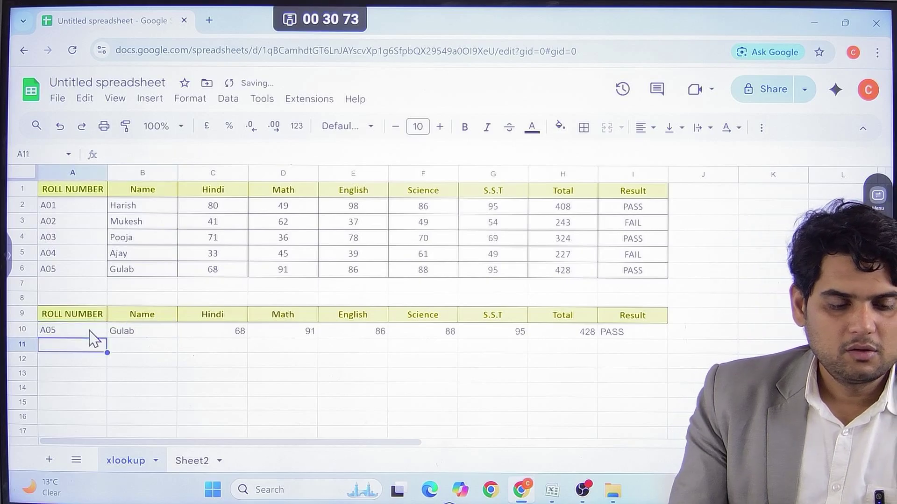
Change the lookup roll number in A10 to A03.
click(91, 331)
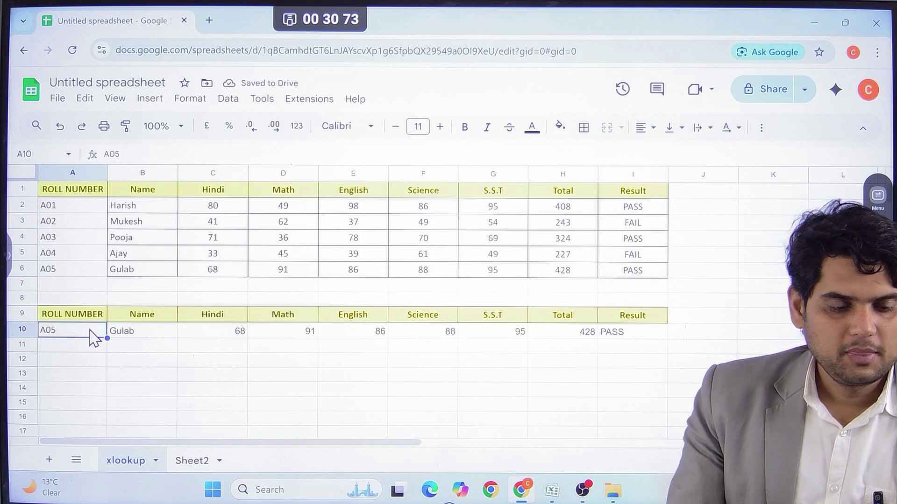
double_click(83, 331)
key(BackSpace)
text(3)
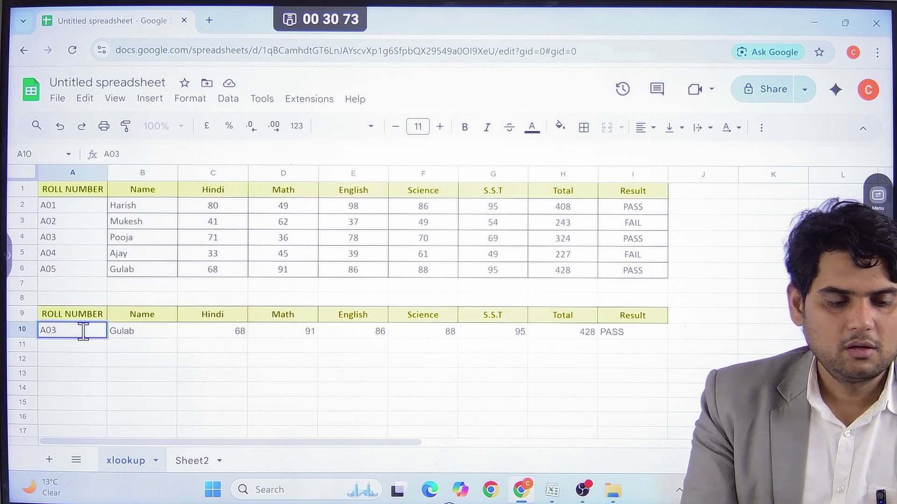
key(Return)
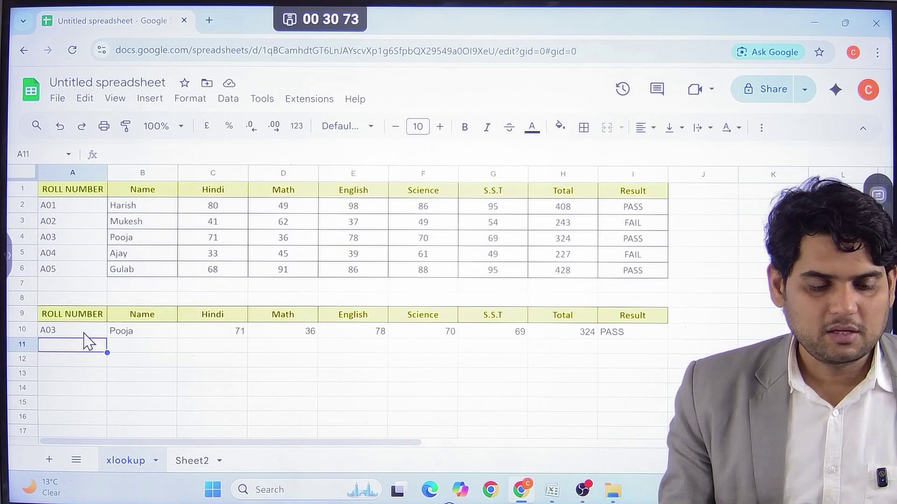
Review the XLOOKUP formula in B10, highlighting its search key, lookup range A2:A6 and result range B2:I6, and close it without changes.
click(132, 334)
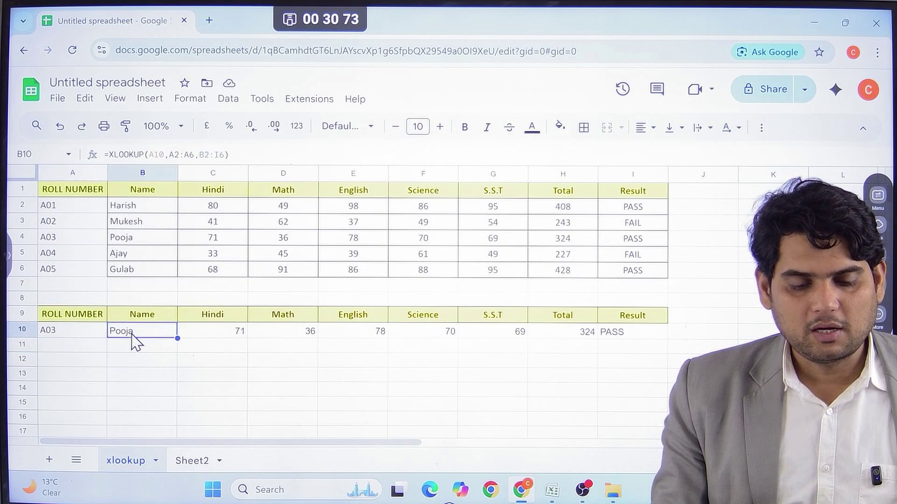
click(90, 334)
double_click(131, 334)
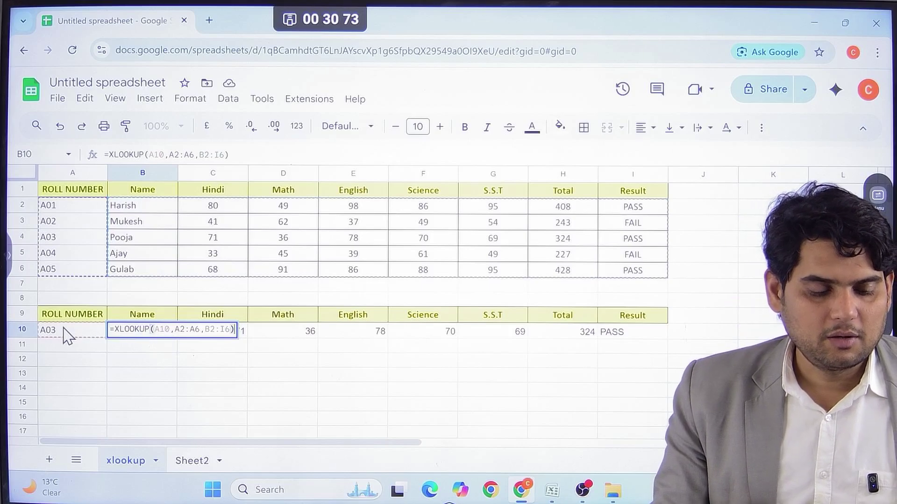
drag(173, 329, 115, 329)
drag(205, 329, 175, 329)
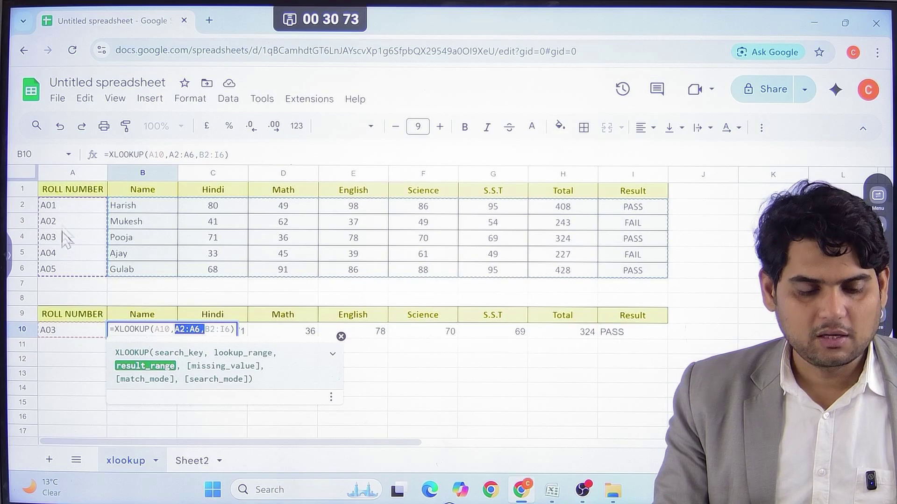
drag(205, 329, 232, 329)
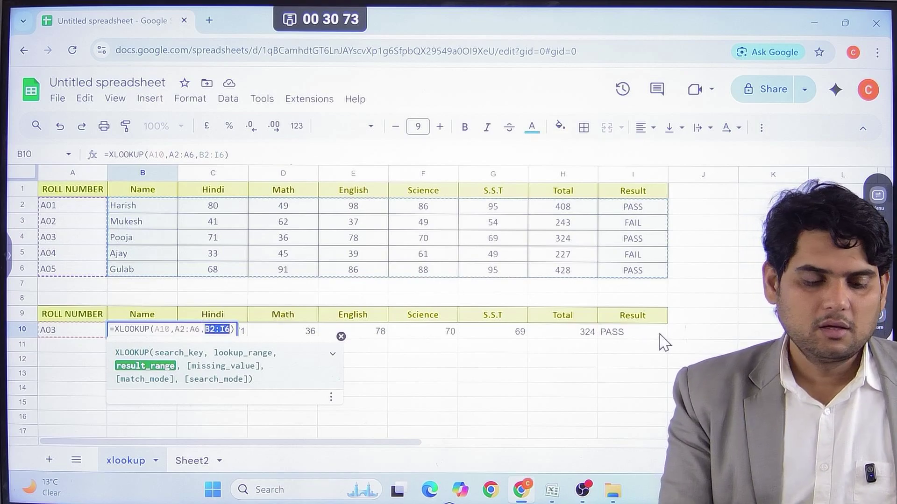
key(Return)
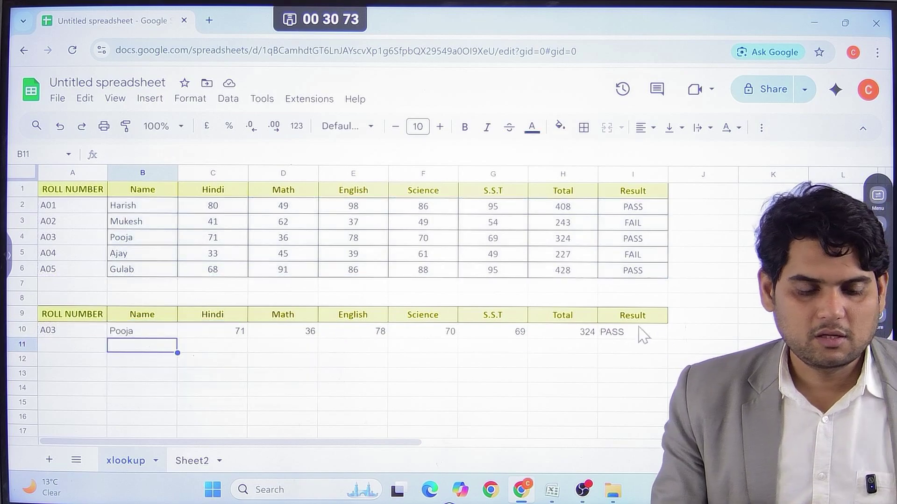
click(80, 333)
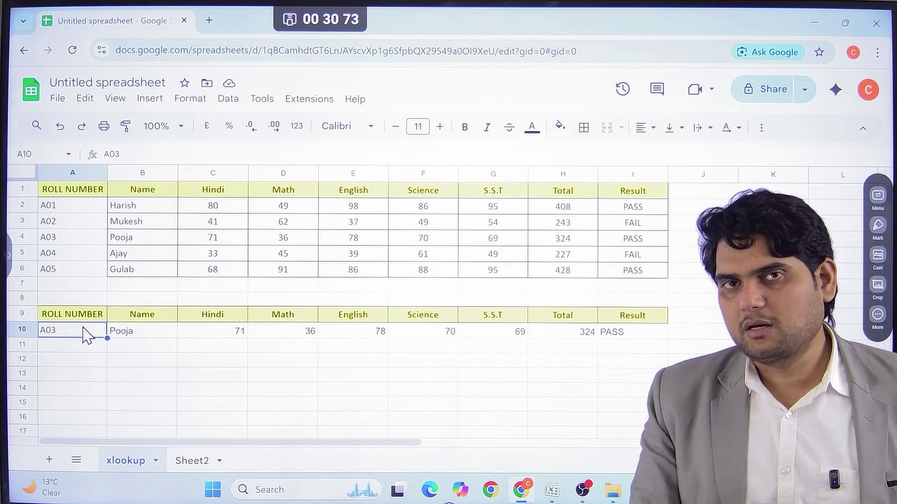